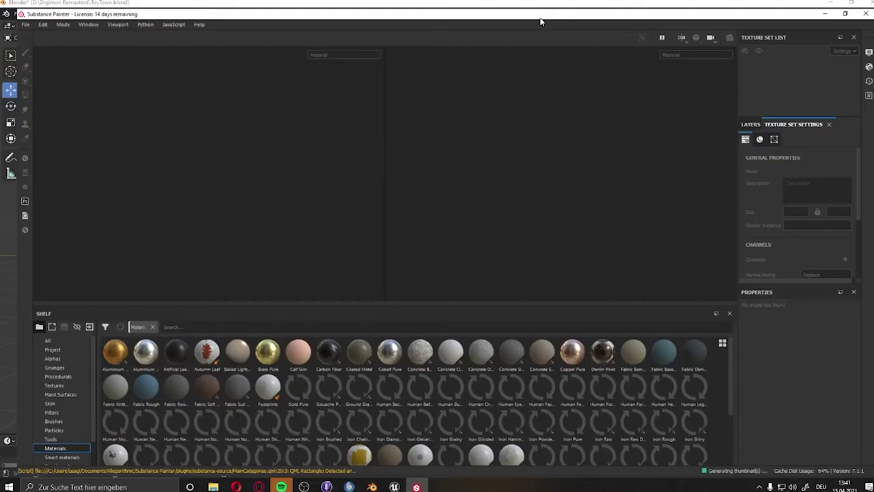
- Create a new project from the Kaugumispender low.fbx mesh (Unreal Engine 4 template, 4096)
left_click(6, 13)
left_click(27, 24)
left_click(532, 112)
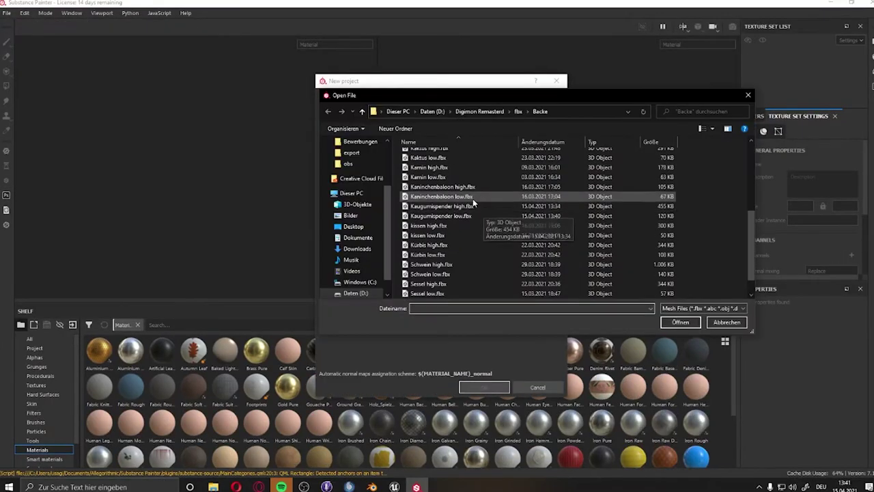
key("Return")
left_click(394, 140)
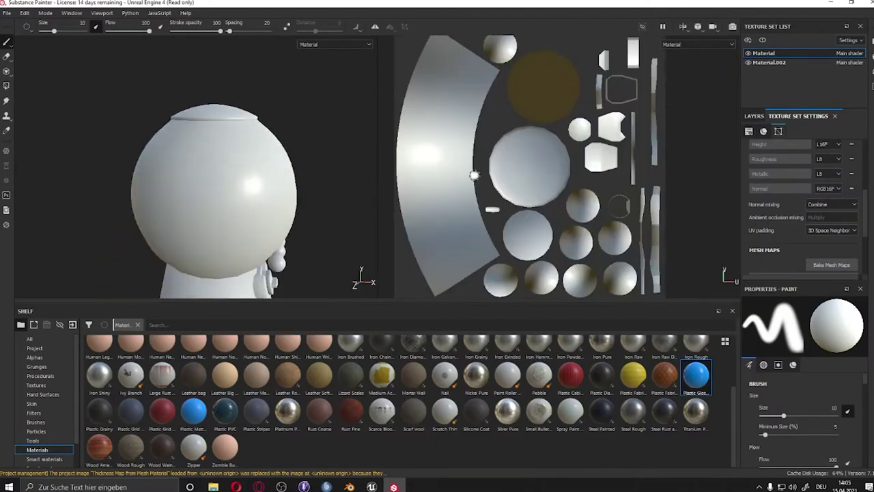
- Bake the Material set's mesh maps from Kaugumispender high.fbx and inspect the baked normals
left_click(832, 264)
left_click(420, 159)
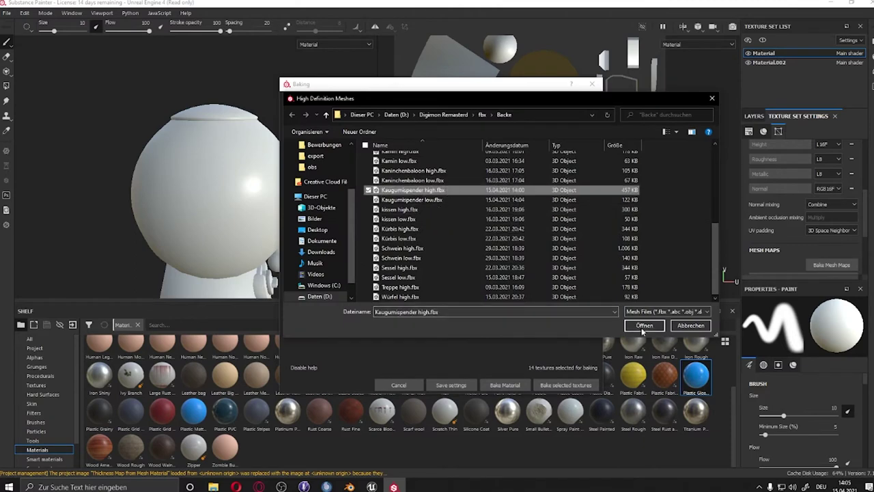
left_click(642, 324)
scroll(512, 264, "down", 5)
left_click(505, 384)
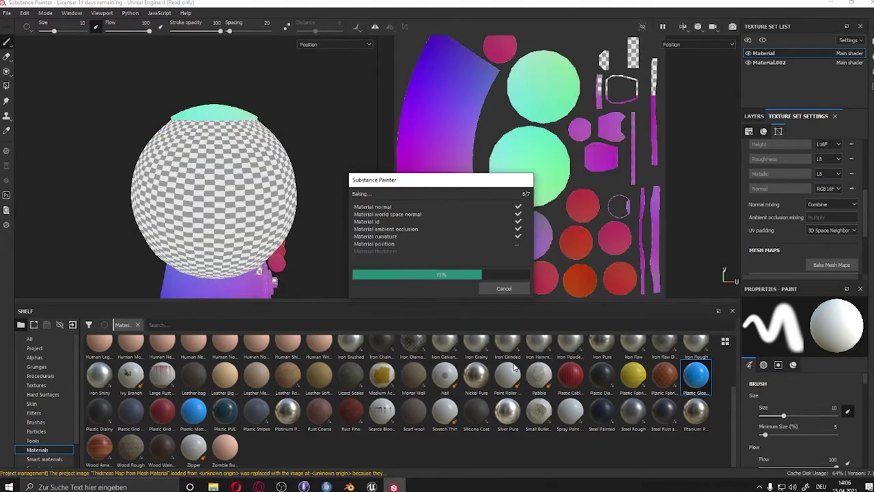
left_click(335, 44)
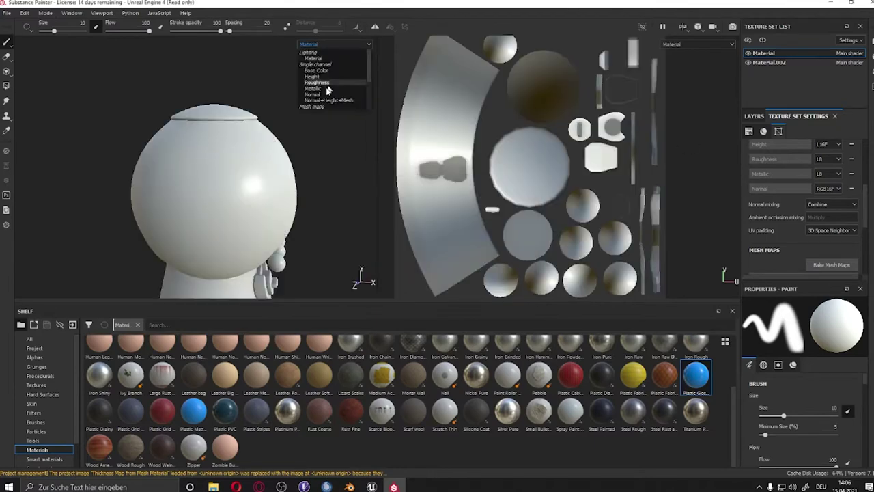
left_click(327, 75)
left_click_drag(146, 132, 347, 144, "alt")
- Bake mesh maps for Material.002 as well and start saving the project
left_click(768, 62)
left_click(831, 264)
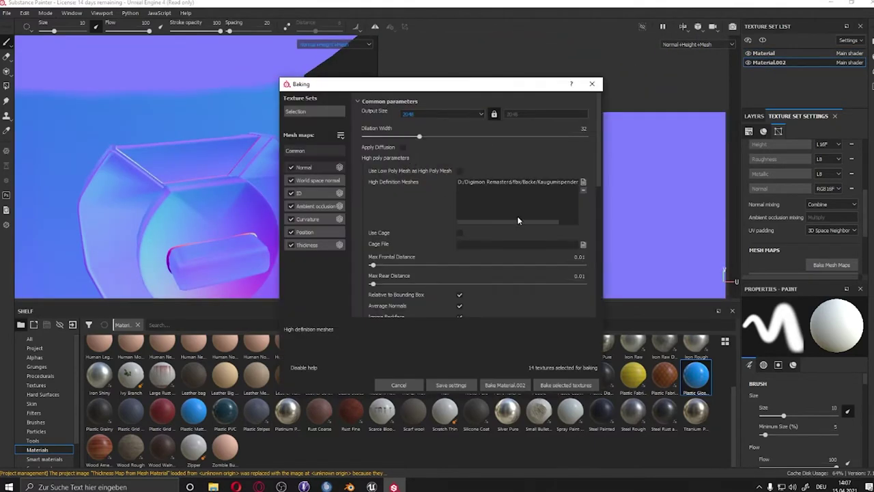
left_click(559, 379)
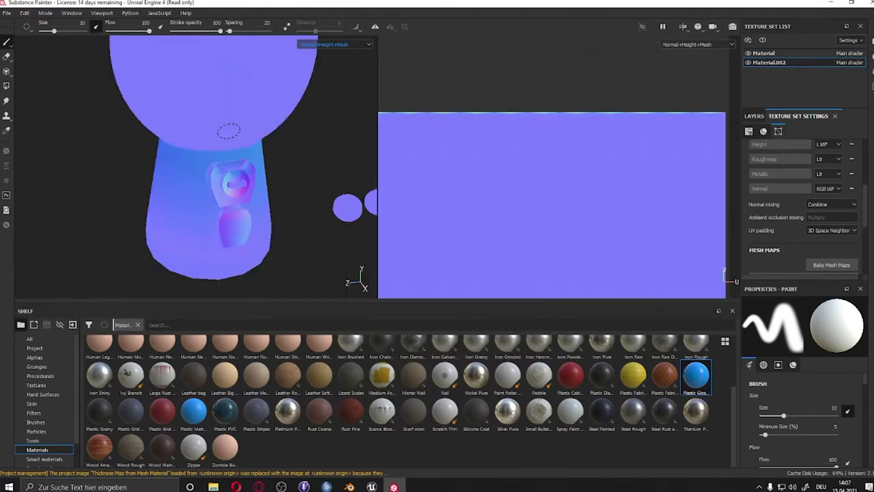
key("ctrl+s")
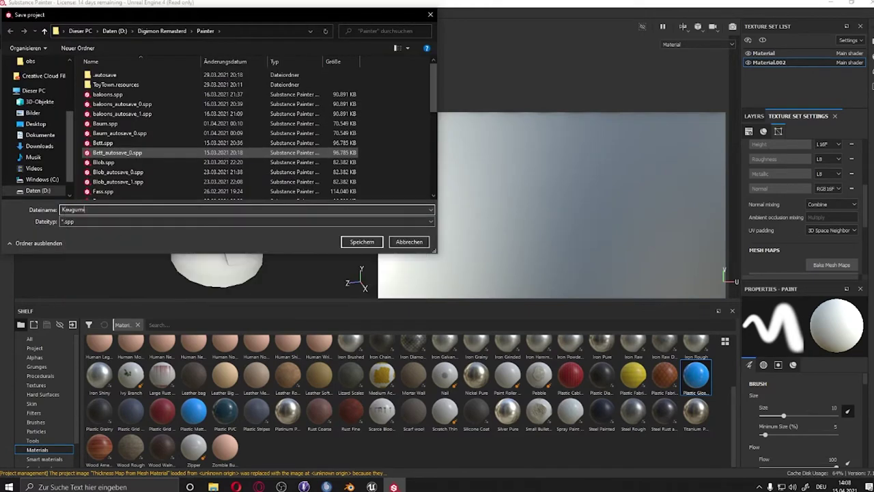
- Save the project as Kaugumispender and apply blue Plastic Gloss to the gumball dome
key("Return")
left_click(149, 91)
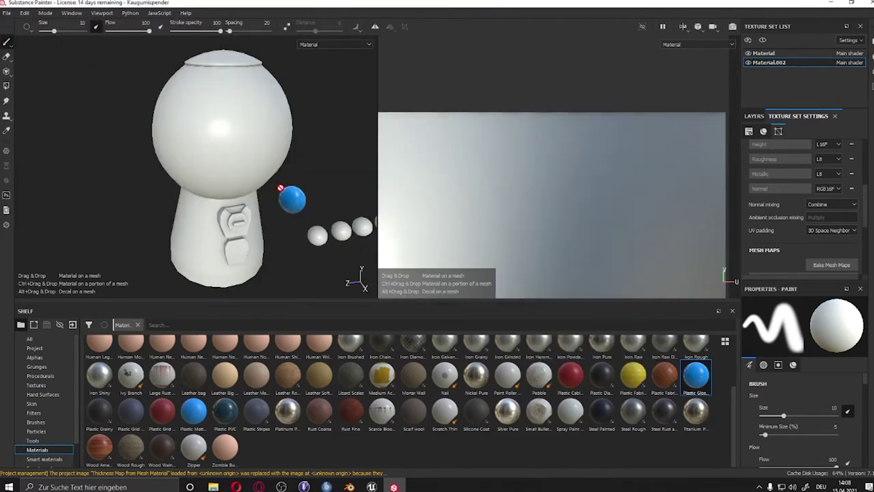
left_click_drag(695, 375, 232, 136)
- Add an Opacity channel to the dome and lower its opacity for see-through glass
left_click(851, 172)
left_click(837, 266)
scroll(801, 382, "down", 2)
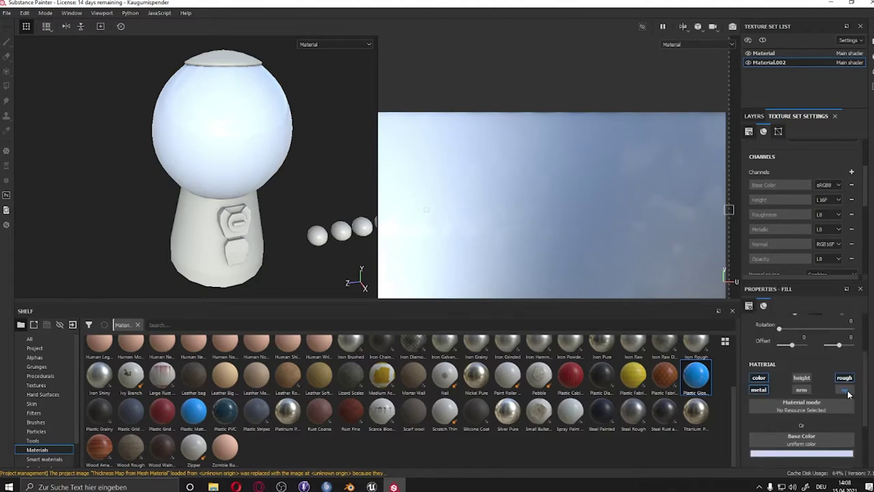
left_click_drag(850, 453, 773, 453)
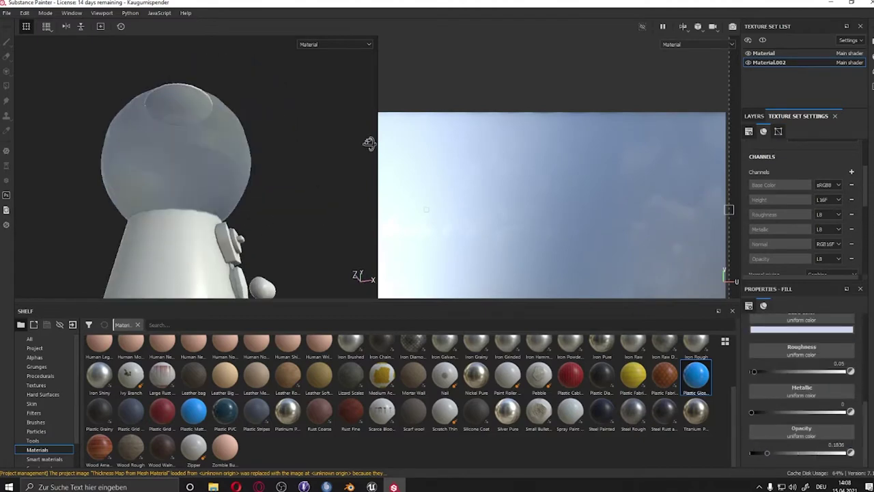
mouse_move(492, 151)
left_mouse_down()
mouse_move(491, 185)
mouse_move(507, 177)
left_mouse_up()
key("ctrl+z")
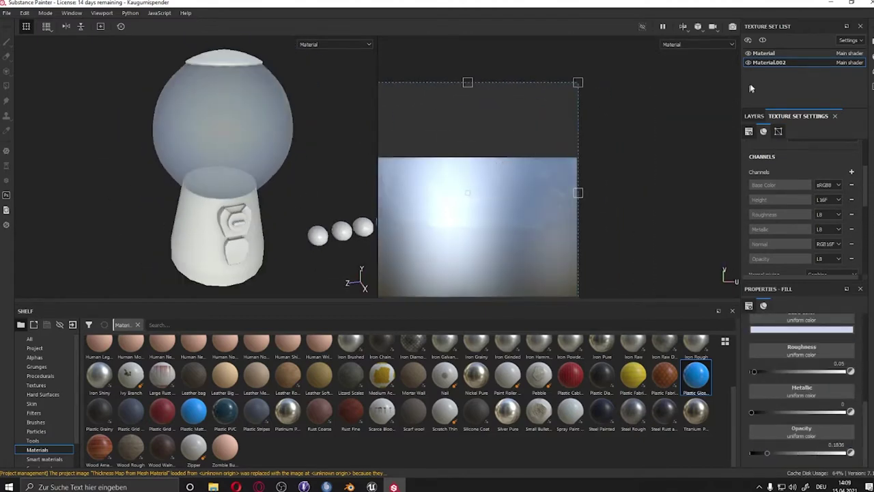
- Switch to the Material texture set
left_click(763, 53)
key("super+space")
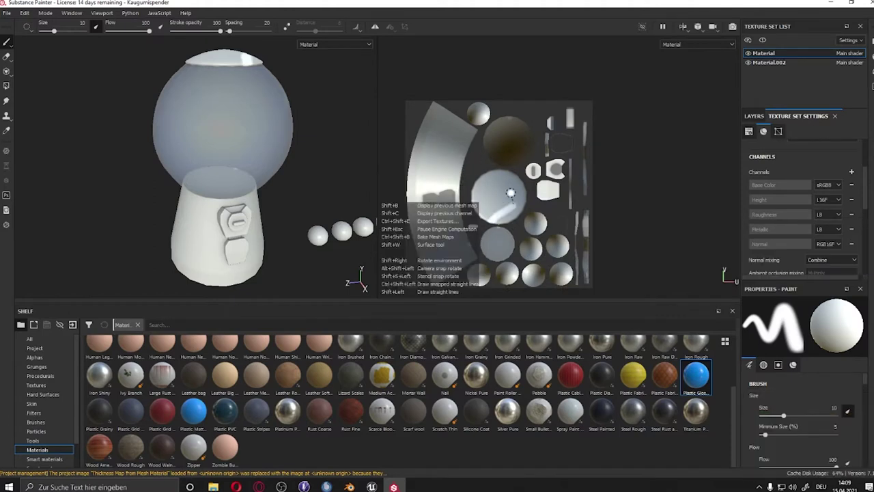
scroll(436, 216, "up", 2)
- Reduce the rust on the red Steel Painted base layer to near zero
left_click(790, 117)
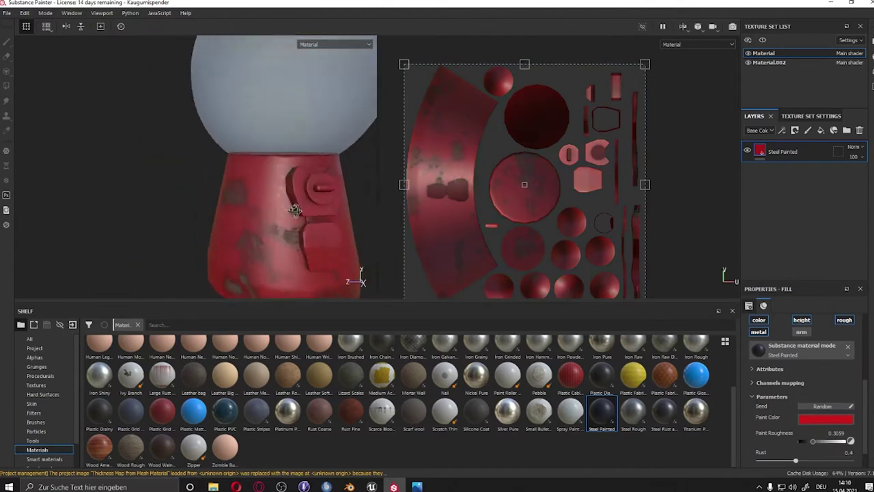
left_click_drag(794, 463, 766, 462)
left_click(772, 53)
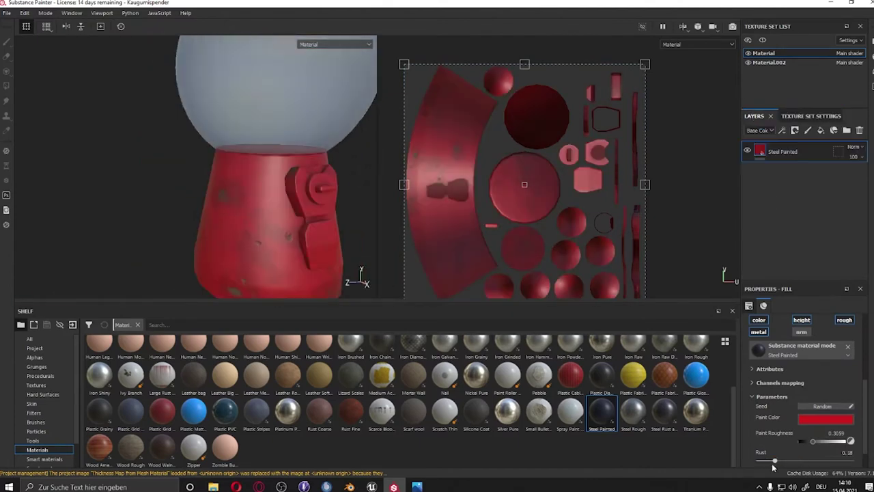
left_click_drag(211, 293, 287, 205, "alt")
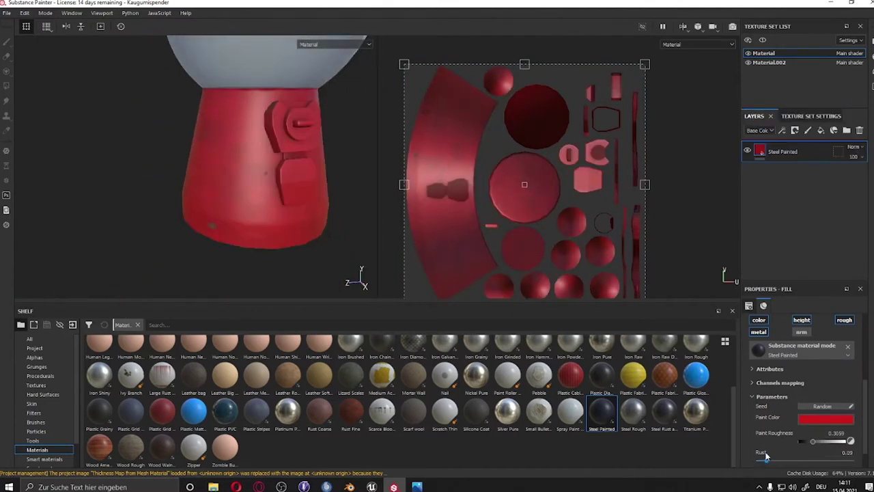
scroll(780, 401, "down", 2)
scroll(780, 401, "down", 3)
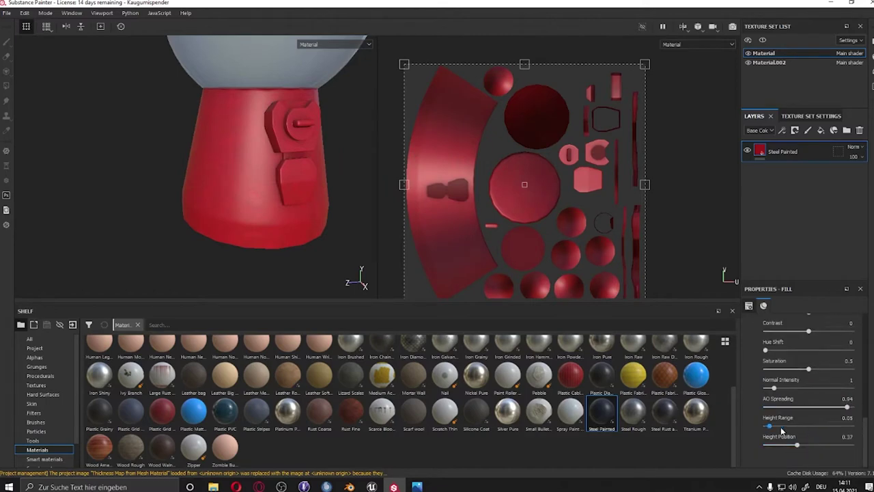
- Lower the Steel Painted height range, then raise it slightly
left_click_drag(782, 429, 763, 428)
scroll(273, 198, "up", 3)
scroll(218, 200, "down", 3)
scroll(217, 200, "down", 2)
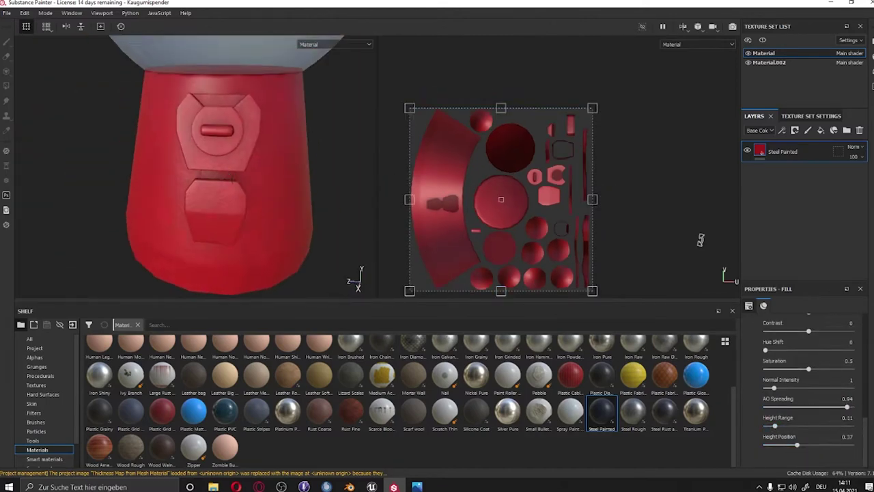
left_click(770, 425)
mouse_move(217, 200)
left_mouse_down("alt")
mouse_move(246, 204)
mouse_move(250, 171)
left_mouse_up("alt")
- Add a black mask to Steel Painted and set Polygon Fill to whole mesh parts
right_click(783, 151)
left_click(771, 17)
left_click(6, 85)
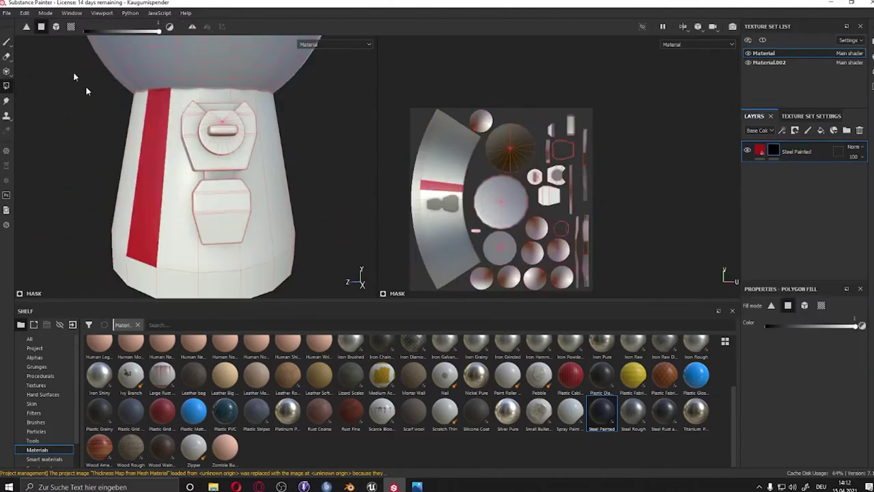
scroll(214, 154, "down", 3)
scroll(214, 154, "down", 2)
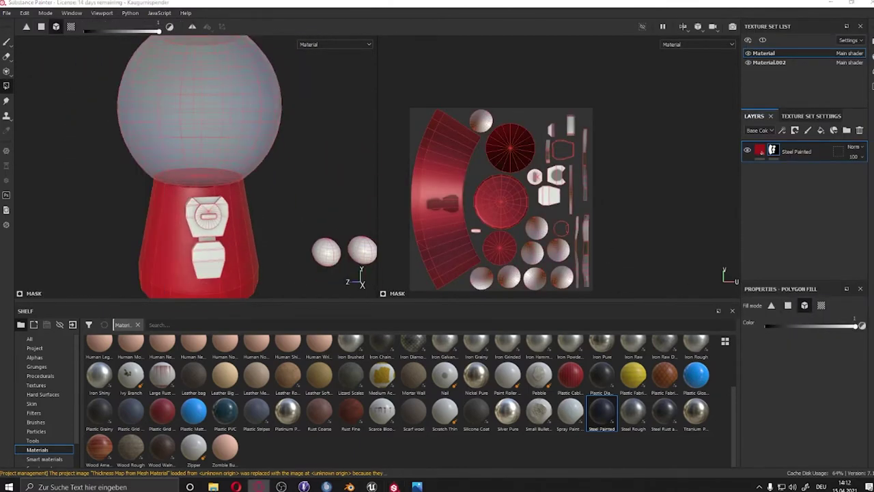
- Apply an iron fill layer to the coin mechanism and switch it to Iron Rough
left_click_drag(224, 202, 162, 162, "alt")
scroll(168, 184, "up", 5)
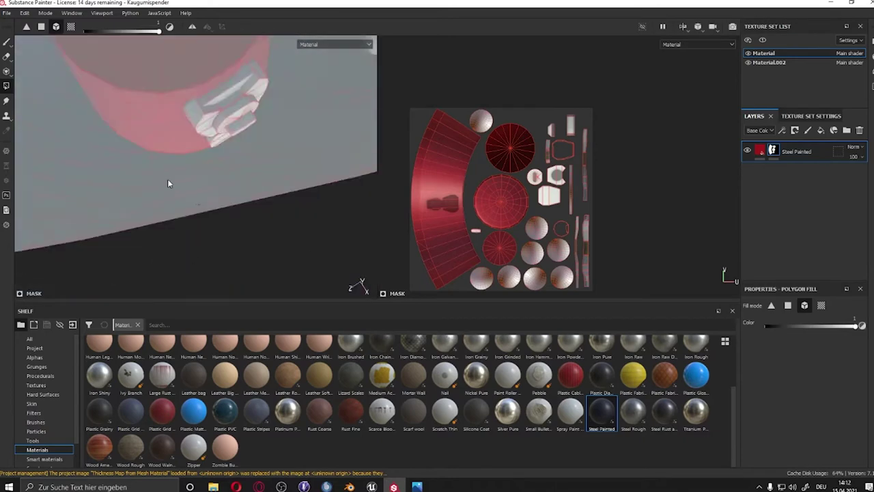
scroll(168, 156, "up", 3)
scroll(236, 156, "down", 8)
scroll(479, 380, "up", 2)
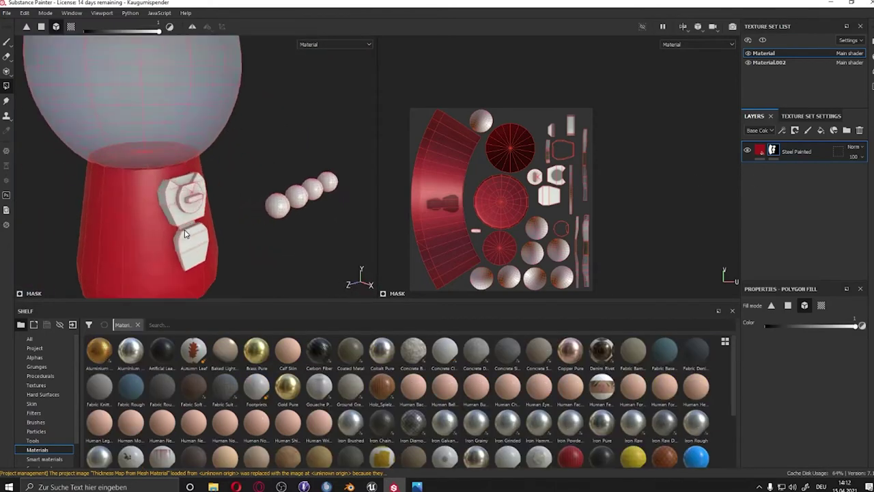
left_click_drag(445, 411, 171, 171)
scroll(174, 243, "up", 3)
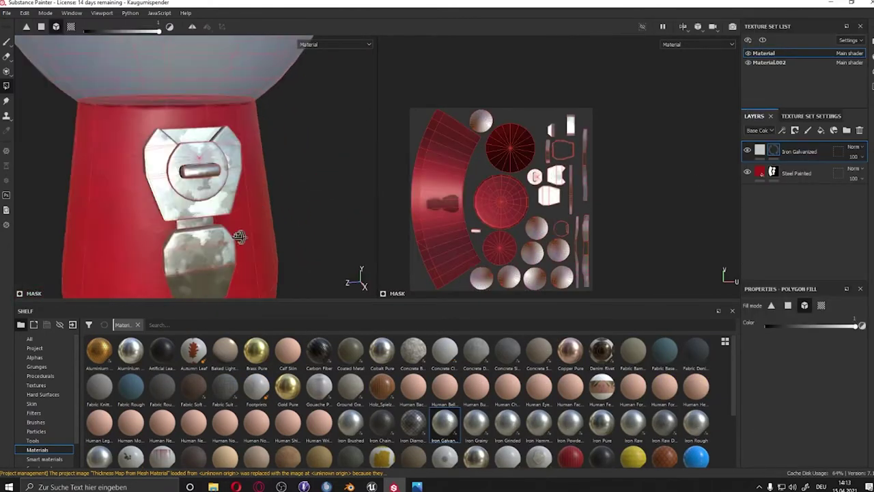
scroll(174, 243, "up", 2)
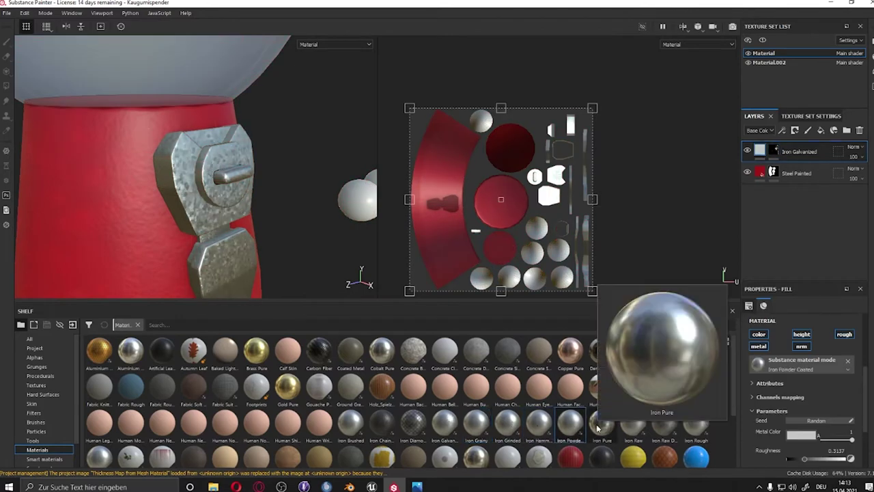
left_click(664, 424)
mouse_move(372, 287)
left_mouse_down("alt")
mouse_move(336, 186)
mouse_move(273, 219)
left_mouse_up("alt")
left_click(695, 423)
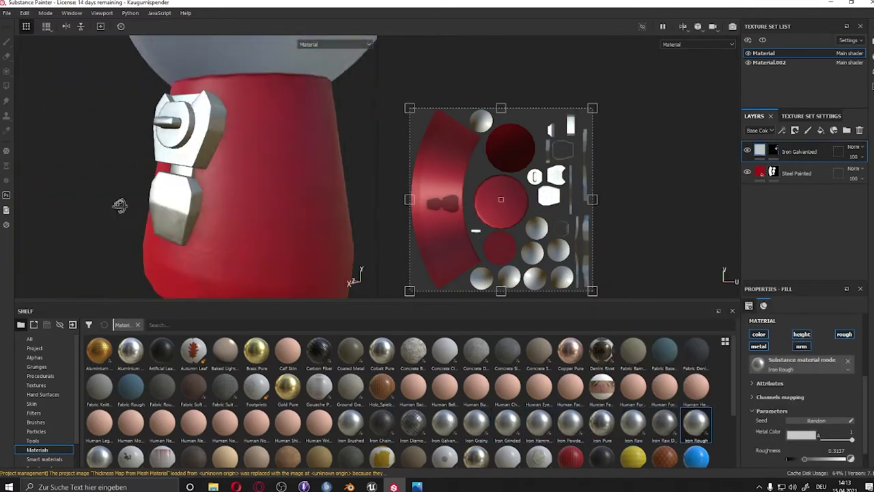
- Adjust the mechanism's metal colour and reduce Brushing Warp to 13.3
scroll(642, 401, "down", 1)
left_click(802, 434)
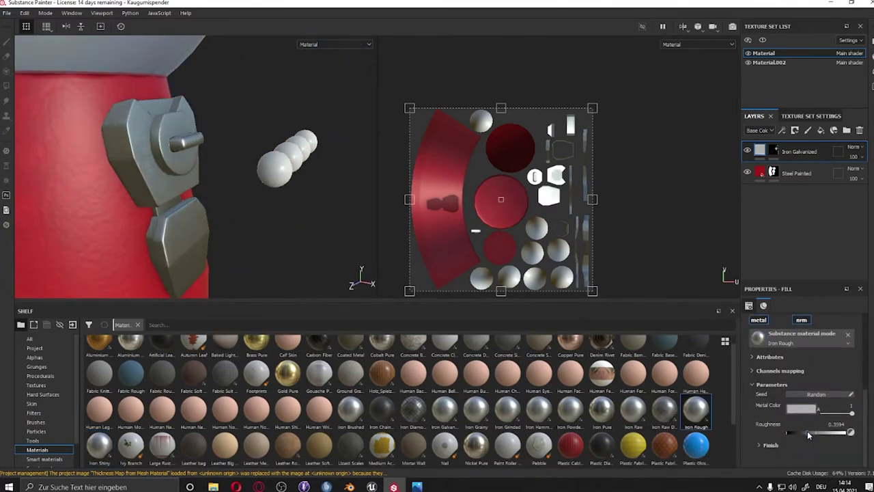
scroll(806, 431, "down", 3)
left_click_drag(228, 224, 259, 225, "alt")
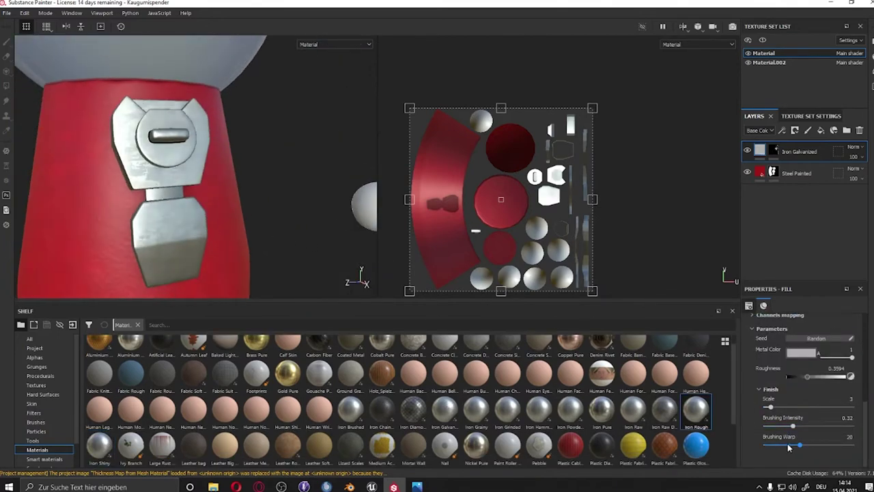
left_click(789, 445)
left_click_drag(250, 264, 250, 193, "alt")
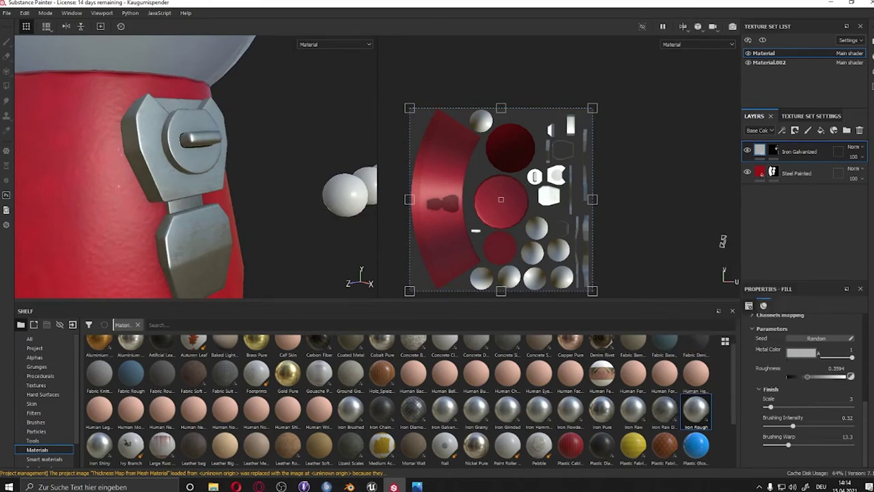
- Apply Iron Rough to the clasp's Iron Raw Damaged layer
key("Tab")
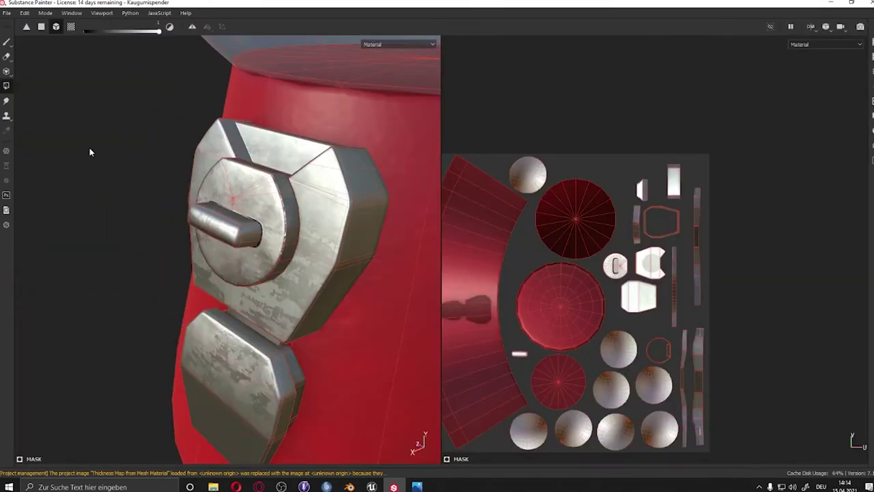
left_click_drag(89, 152, 302, 136, "alt")
key("Tab")
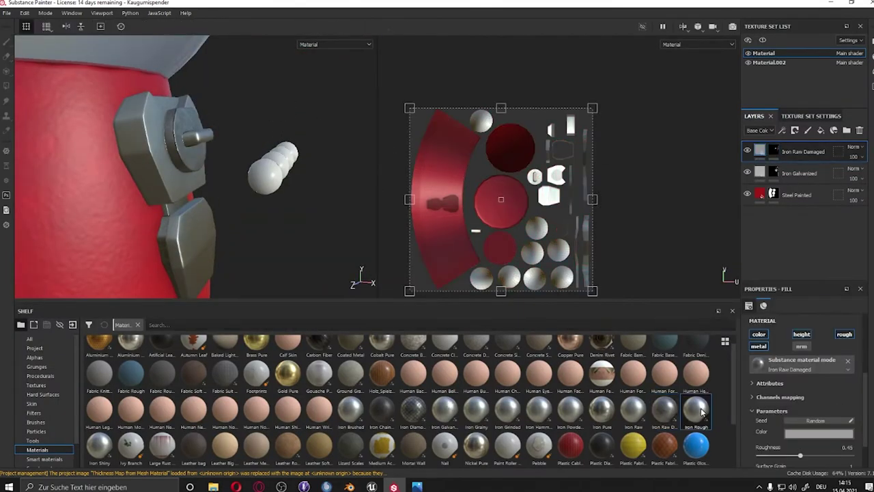
left_click(696, 409)
left_click_drag(273, 183, 120, 184, "alt")
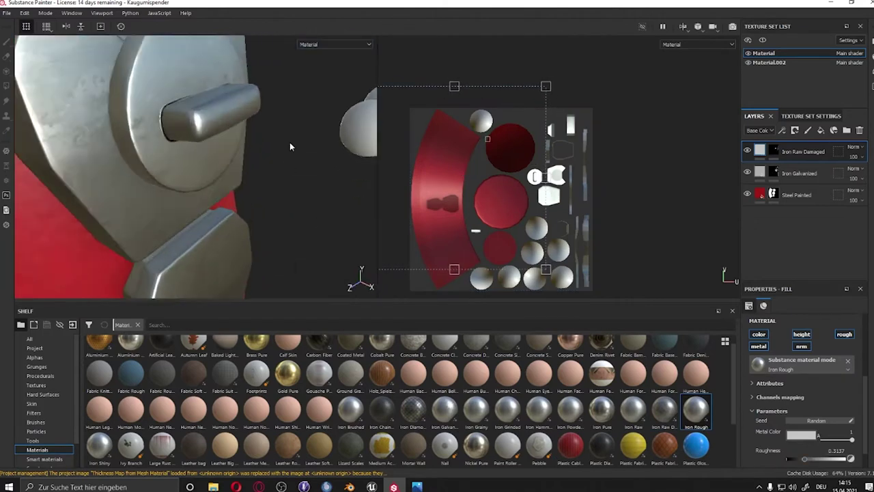
left_click_drag(289, 144, 303, 253, "alt")
- Darken the clasp's metal colour
left_click(802, 434)
left_click(805, 442)
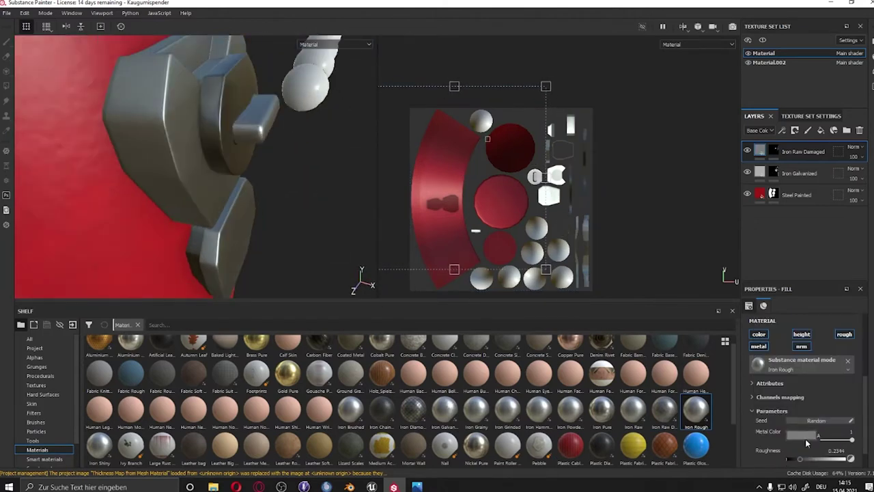
left_click(762, 239)
mouse_move(287, 191)
left_mouse_down("alt")
mouse_move(292, 148)
mouse_move(271, 156)
left_mouse_up("alt")
- Add Plastic Glossy Pure as a new top layer over the whole model
key("4")
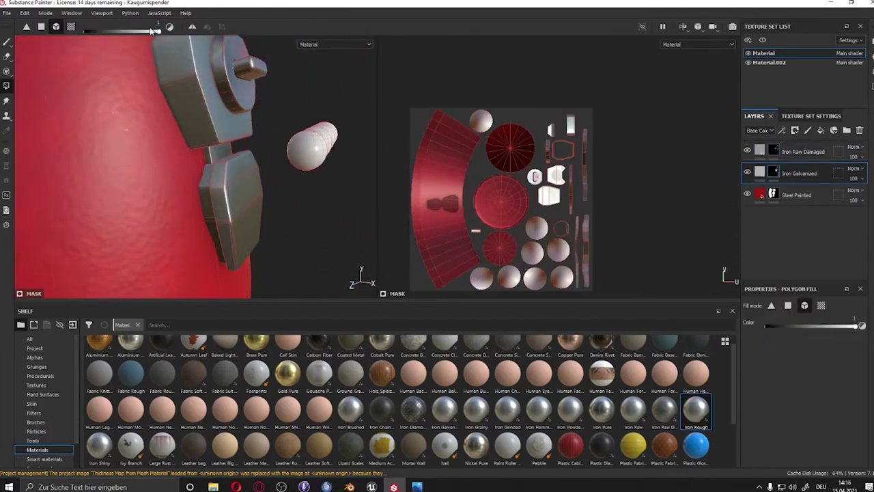
left_click_drag(230, 78, 267, 179, "alt")
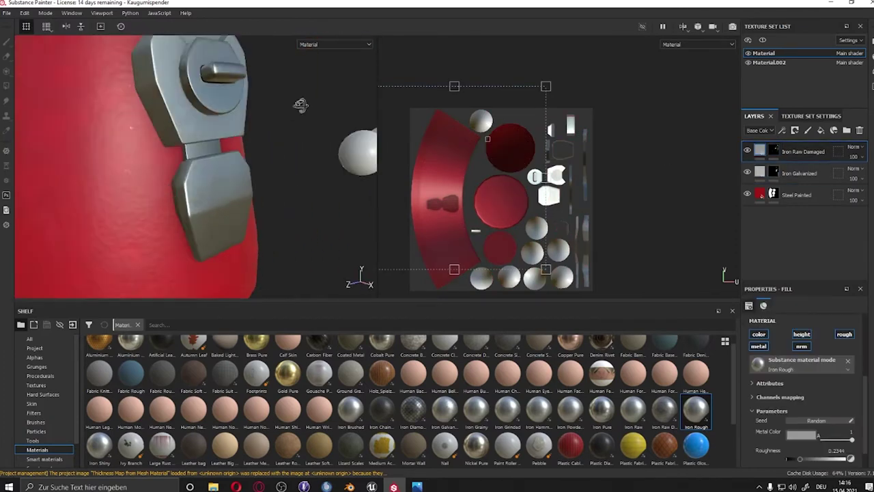
scroll(268, 178, "down", 3)
mouse_move(696, 444)
left_mouse_down()
mouse_move(304, 177)
mouse_move(287, 179)
left_mouse_up()
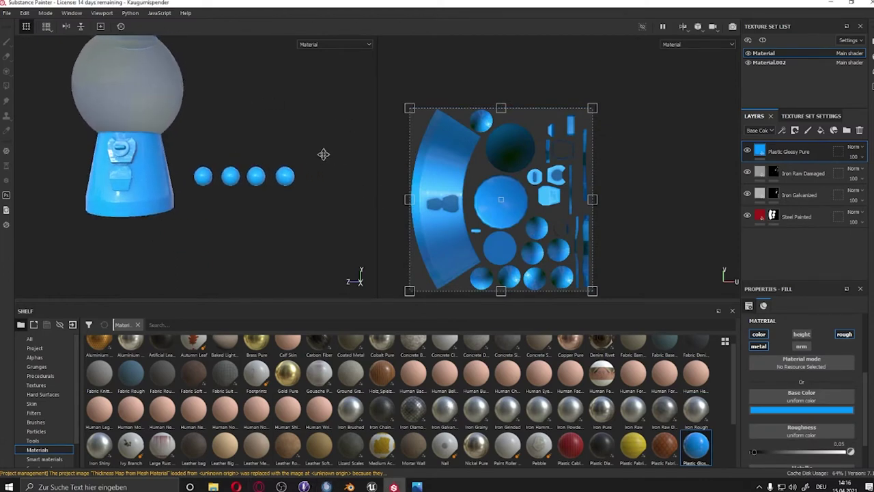
- Polygon-fill the blue plastic mask onto the gumballs' top halves, starting with the rightmost ball
scroll(322, 154, "up", 5)
key("4")
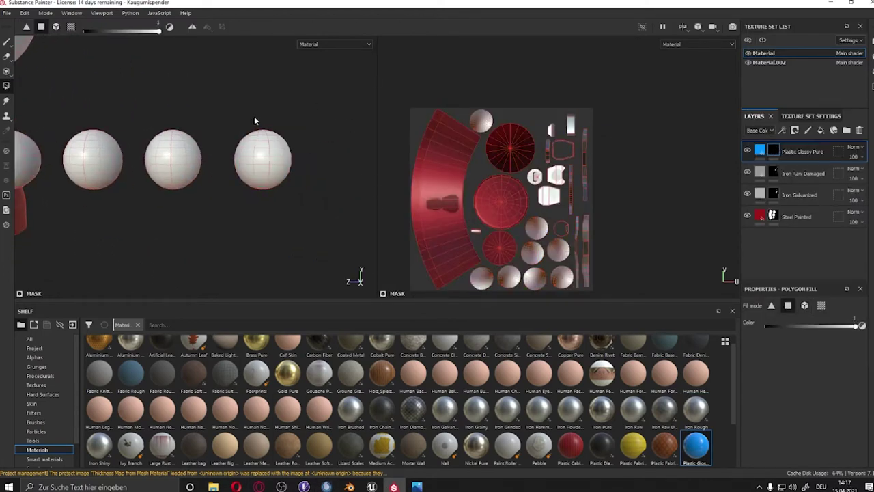
left_click(276, 151)
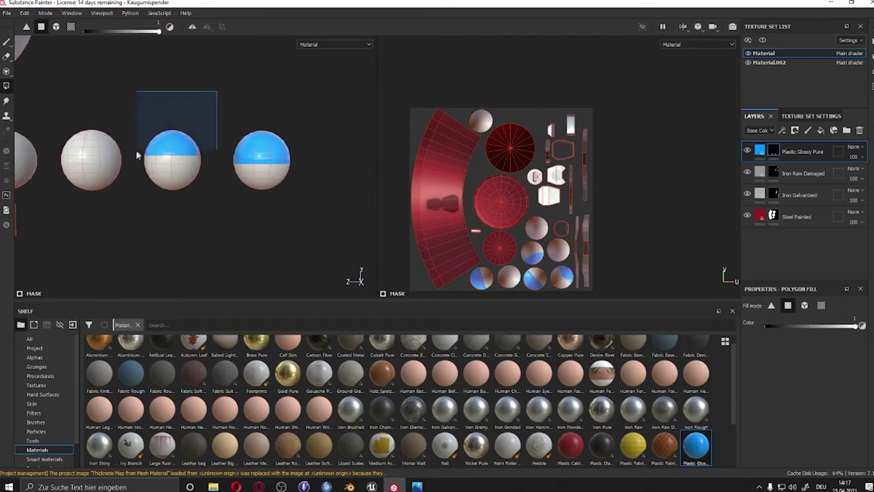
middle_click_drag(164, 62, 312, 124, "alt")
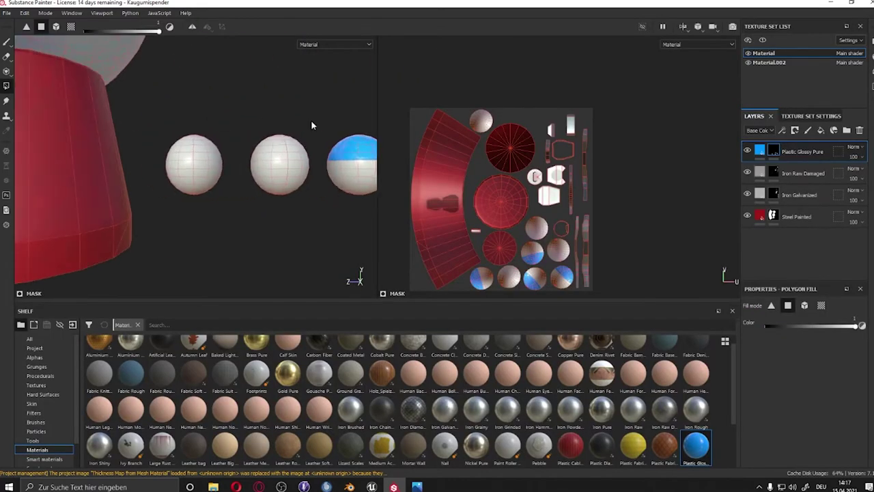
scroll(323, 155, "down", 2)
- Add a new fill layer with height, roughness and metal channels disabled
left_click(760, 150)
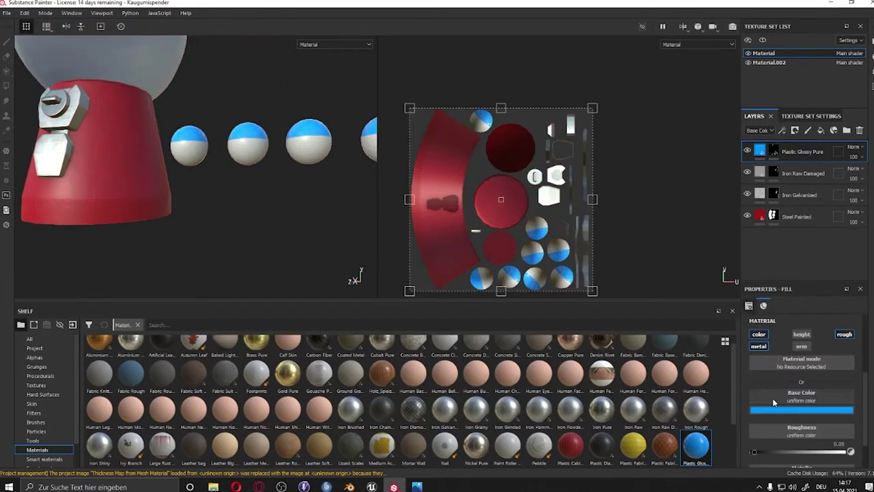
key("4")
scroll(273, 232, "down", 2)
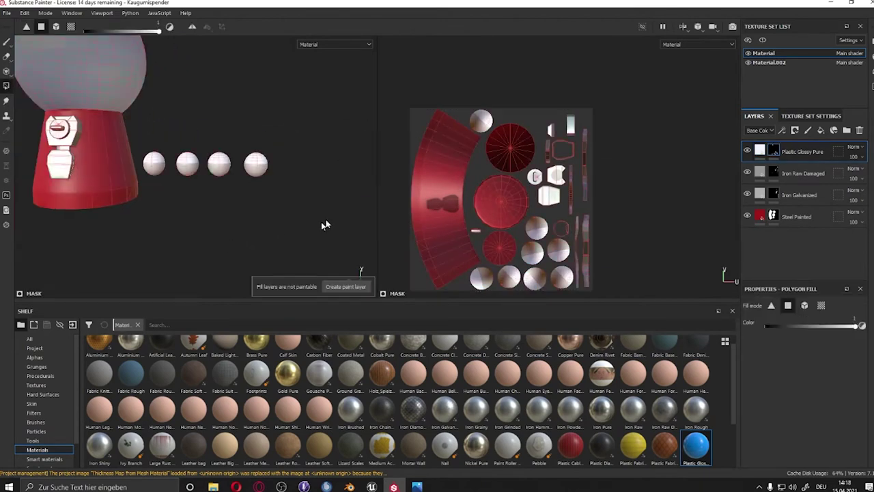
left_click(821, 131)
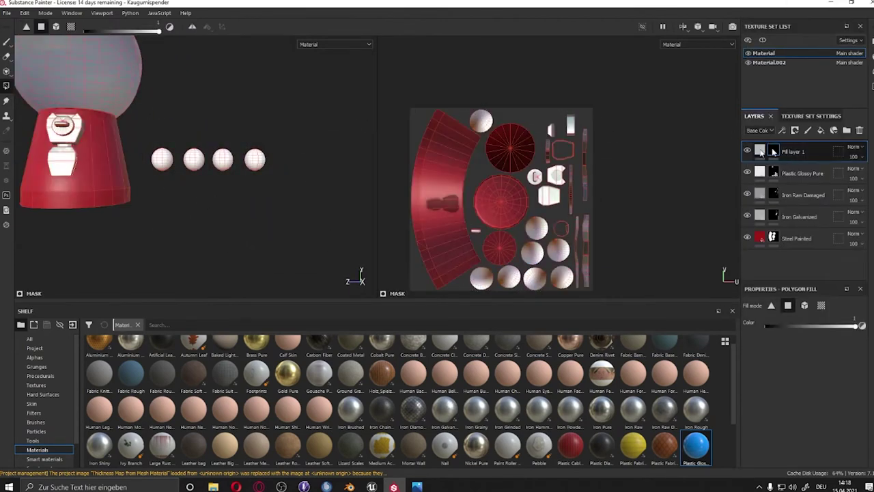
left_click(844, 334)
left_click(801, 334)
left_click(759, 346)
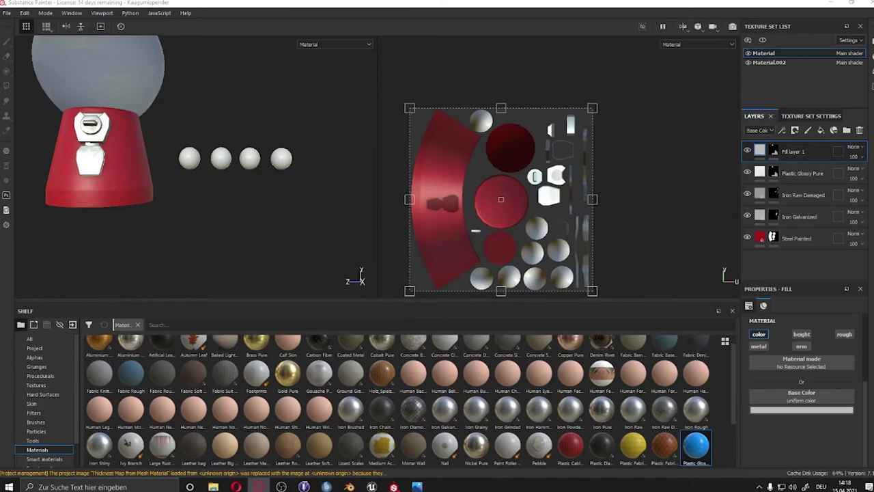
- Replace the extra fill layers with a paint layer
scroll(239, 174, "up", 2)
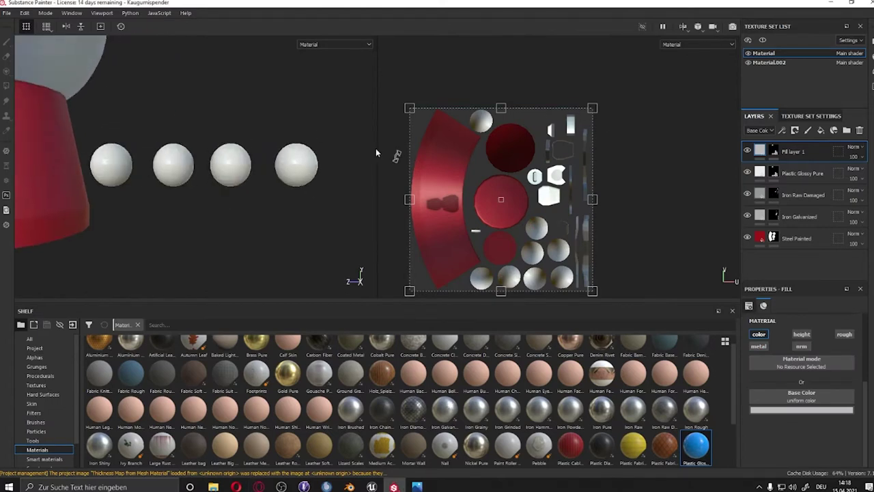
scroll(530, 235, "up", 1)
scroll(530, 235, "up", 1)
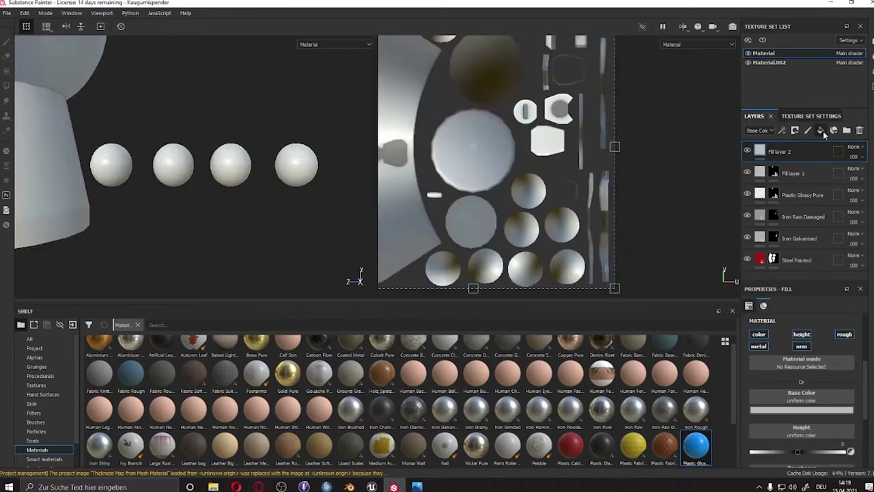
left_click(808, 130)
right_click(792, 173)
left_click(6, 86)
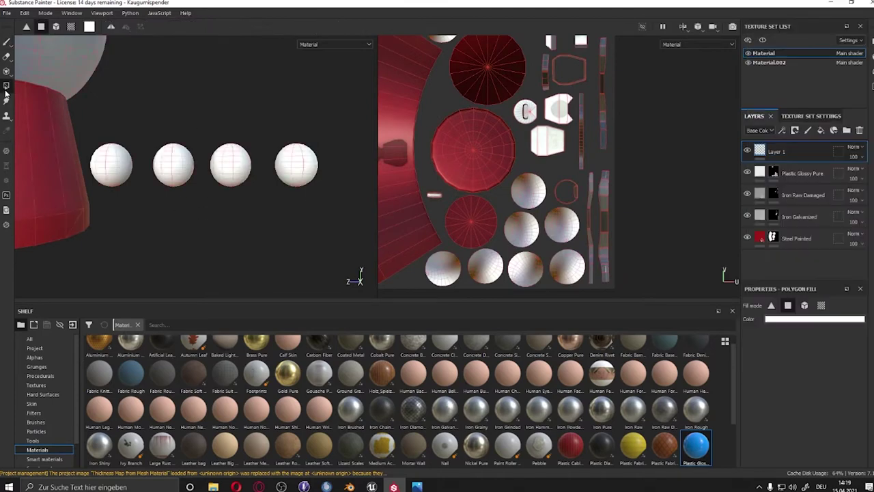
- Polygon-fill the gumballs' lower halves in red, green and yellow
left_click(774, 318)
left_click_drag(352, 245, 275, 173)
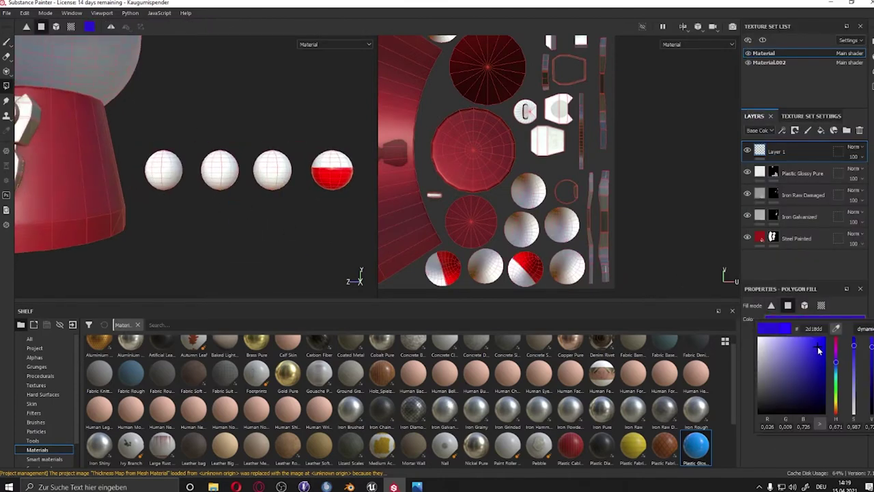
left_click_drag(186, 210, 237, 173)
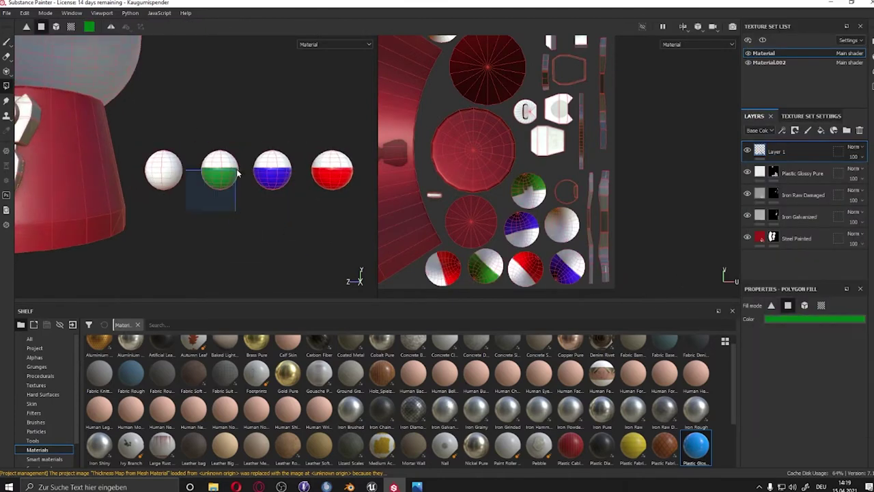
left_click_drag(147, 206, 191, 171)
mouse_move(254, 240)
left_mouse_down("alt")
mouse_move(225, 214)
mouse_move(137, 205)
left_mouse_up("alt")
scroll(507, 194, "up", 3)
scroll(439, 135, "down", 3)
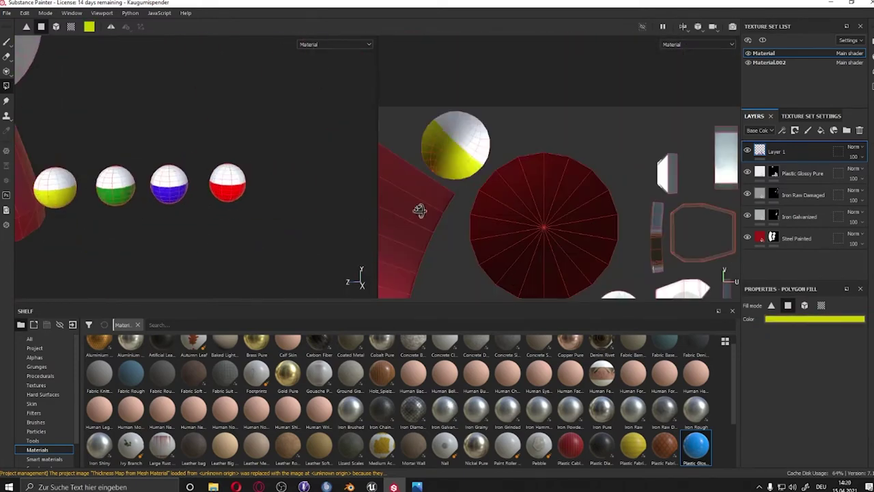
key("1")
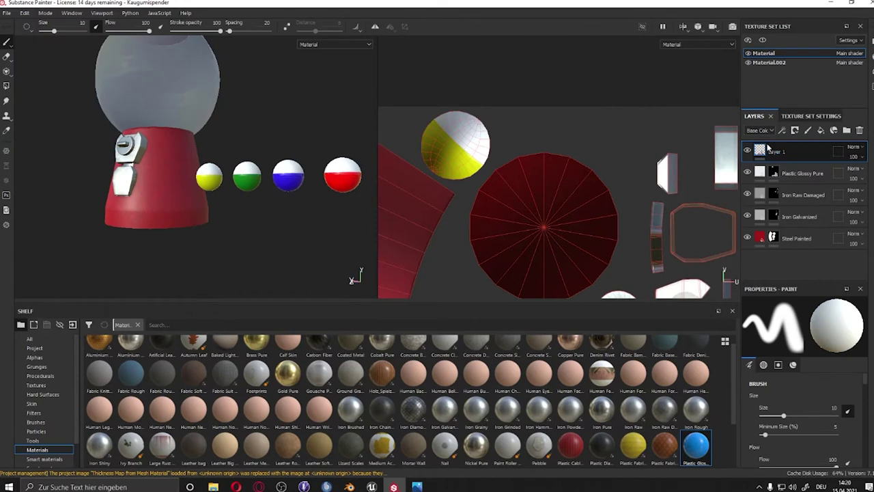
key("4")
left_click_drag(294, 232, 270, 235, "alt")
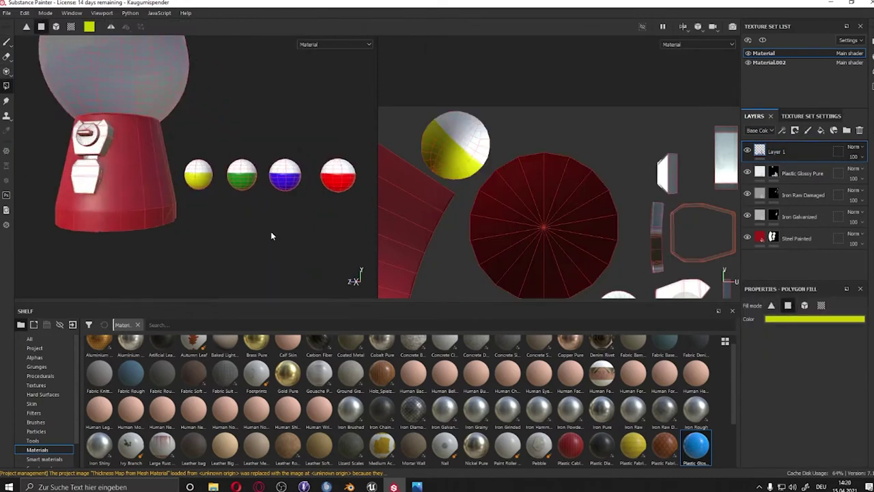
- Add a new fill layer restricted to the four gumballs
left_click(821, 133)
left_click_drag(246, 205, 220, 197, "alt")
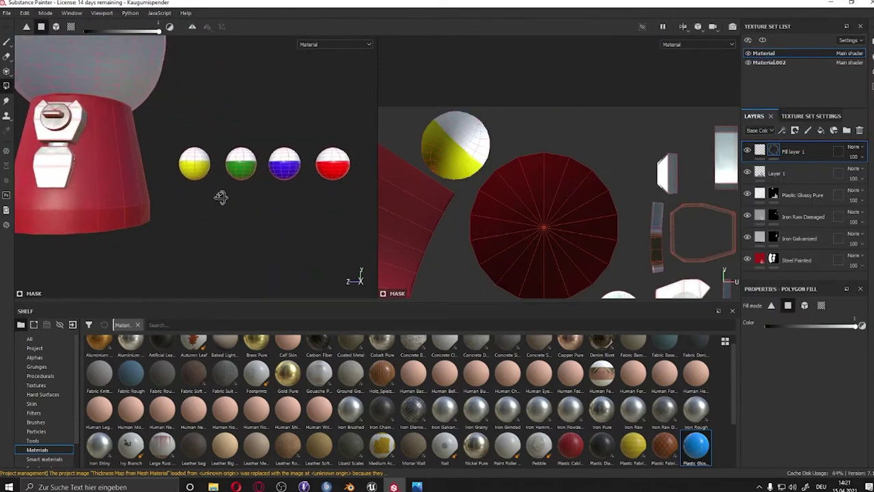
left_click_drag(278, 217, 128, 215, "alt")
left_click_drag(128, 214, 364, 172)
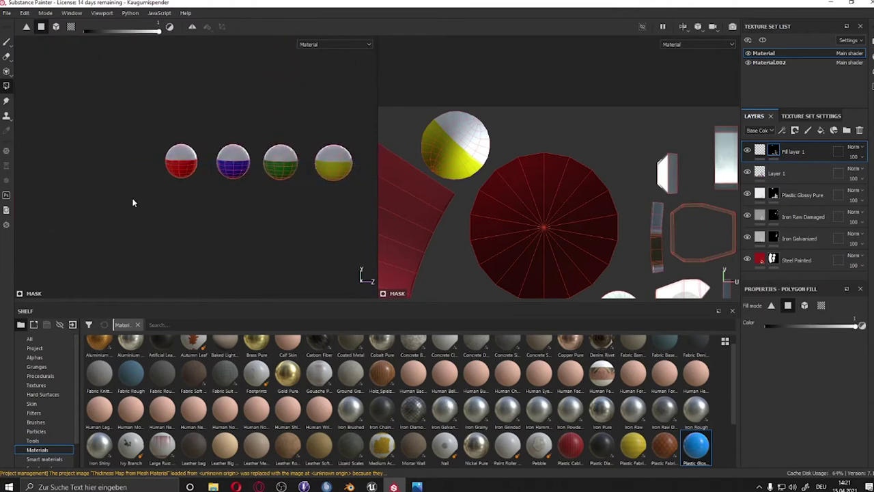
- Set the new gumball layer's height to -0.1981
left_click_drag(799, 417, 784, 418)
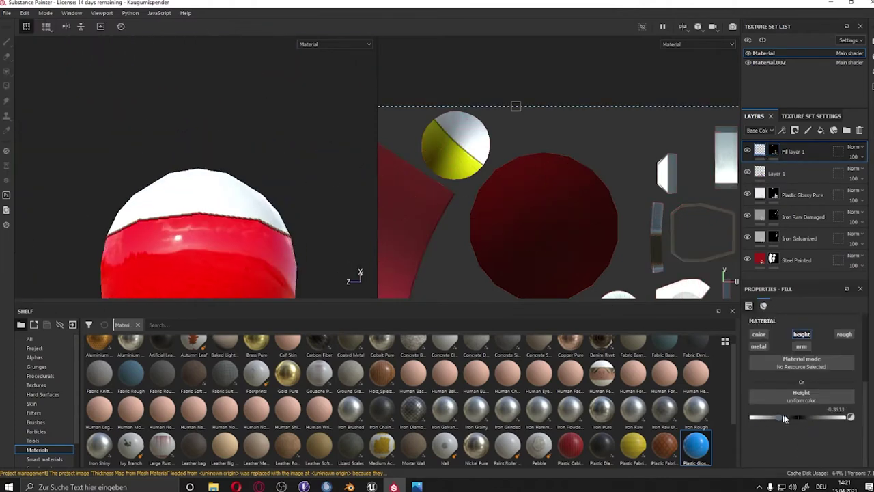
scroll(259, 217, "down", 3)
scroll(258, 217, "down", 3)
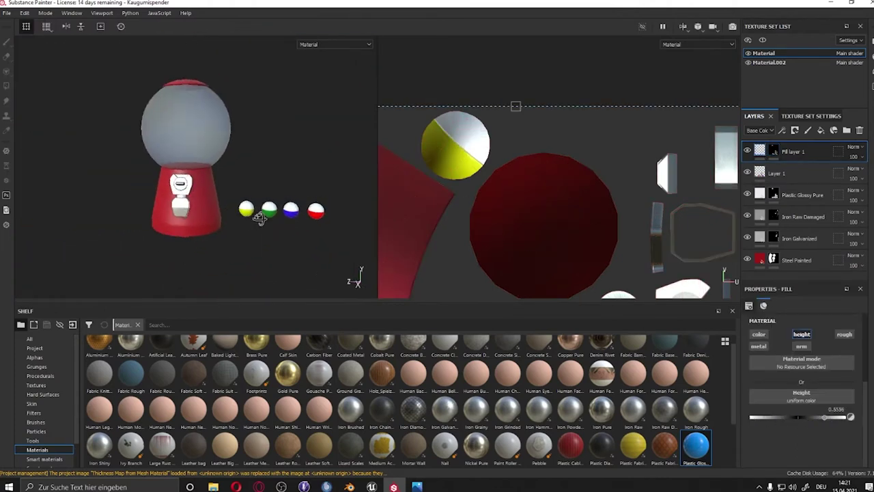
left_click_drag(803, 418, 787, 418)
scroll(306, 205, "up", 3)
scroll(306, 204, "down", 2)
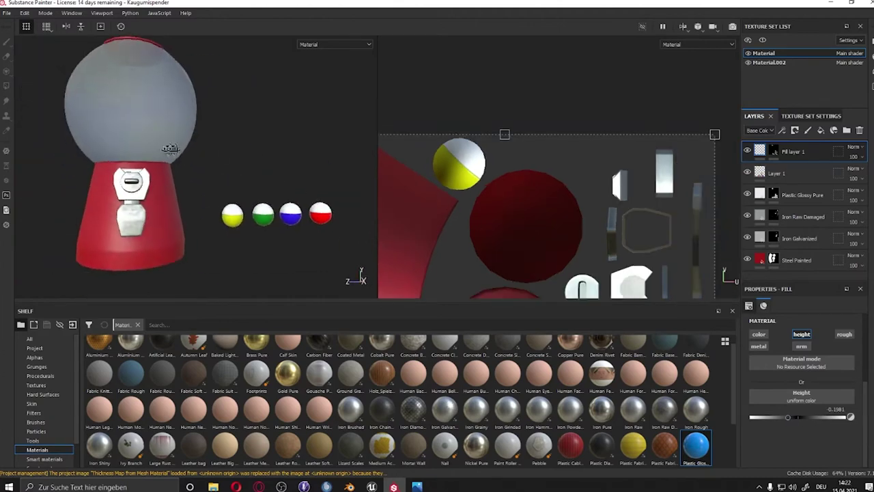
scroll(133, 176, "up", 3)
scroll(194, 169, "down", 1)
scroll(193, 169, "up", 4)
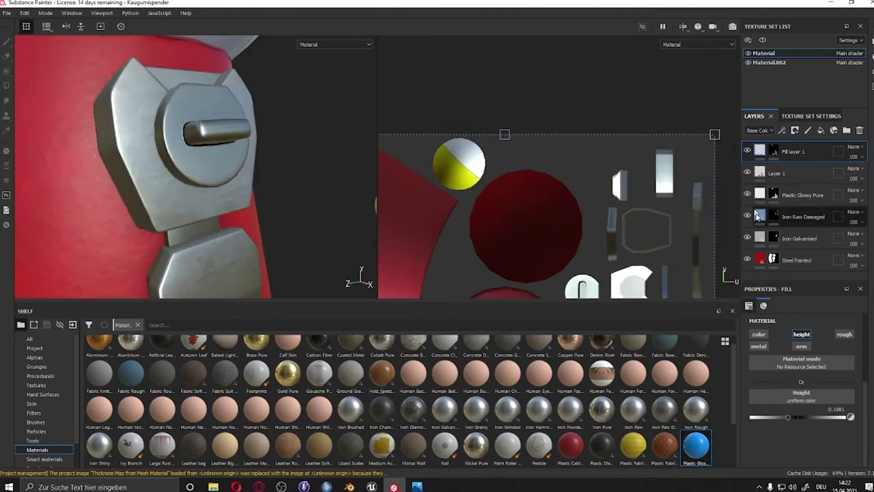
- Group the gumball layers into the 'bälle' folder
left_click(799, 239)
scroll(183, 169, "down", 3)
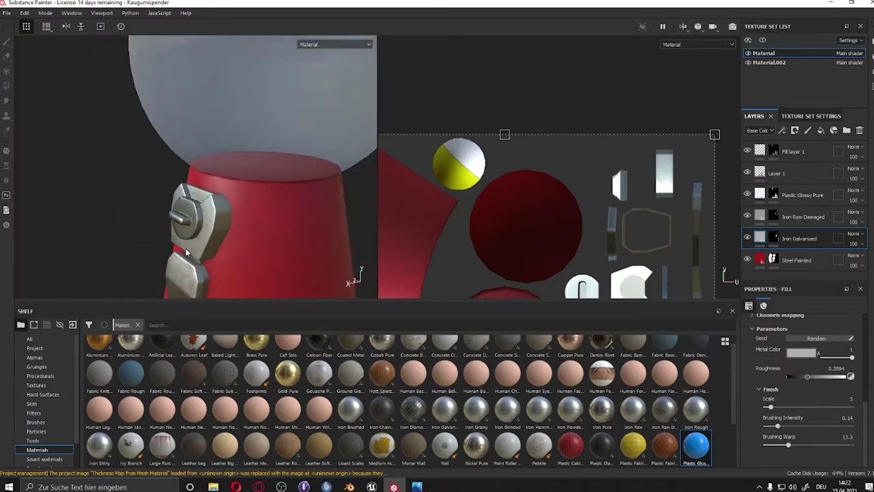
scroll(183, 169, "down", 2)
scroll(183, 168, "up", 5)
scroll(183, 169, "down", 5)
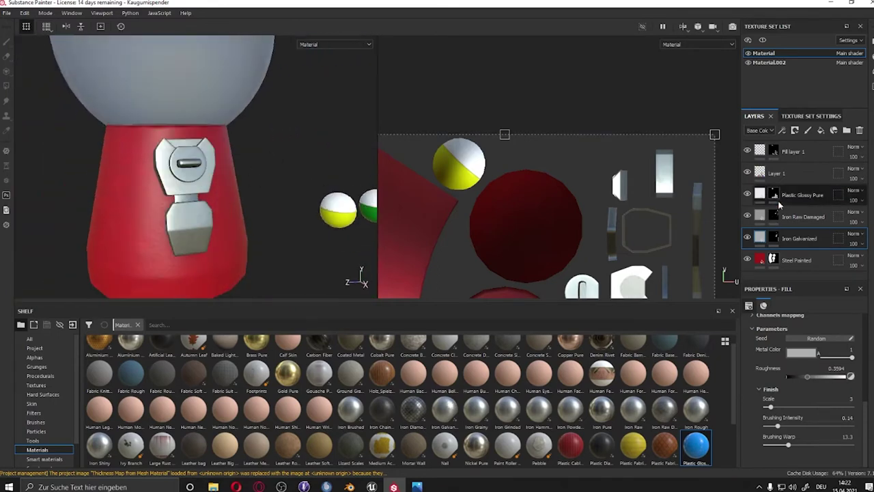
key("ctrl+g")
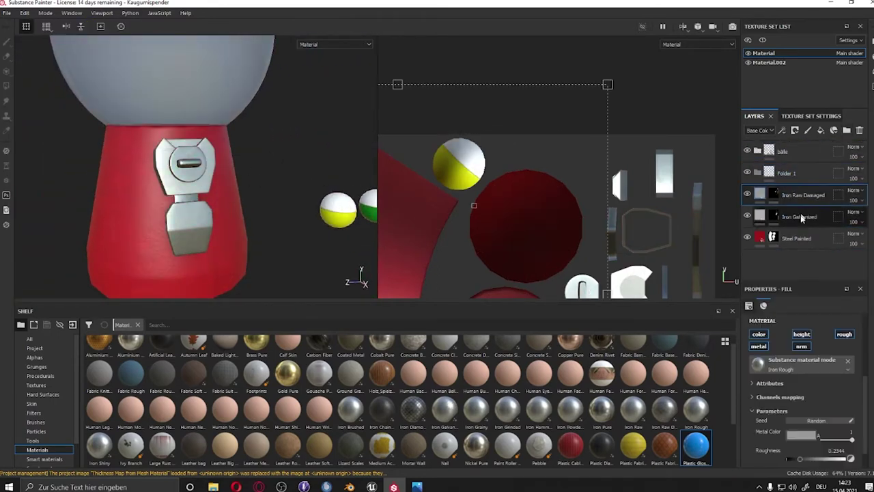
- Add a new fill layer to the dispenser group and bring up the smart masks library
left_click(799, 197)
left_click(821, 129)
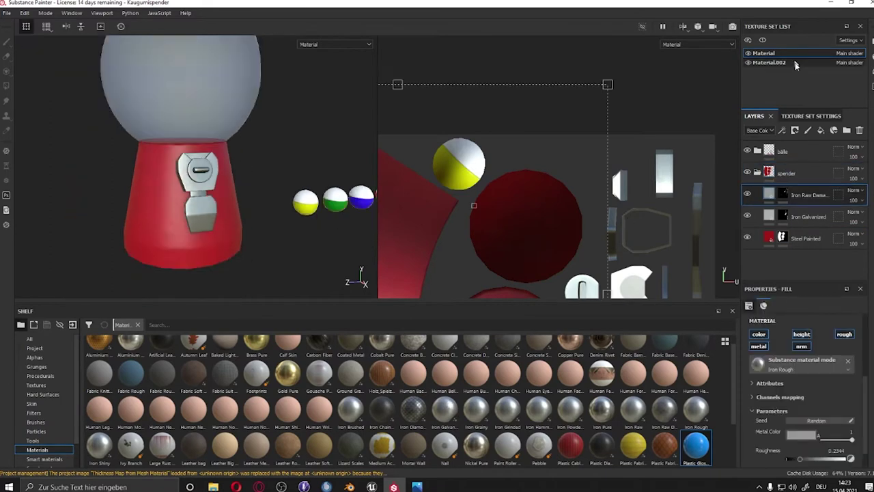
scroll(49, 424, "down", 1)
left_click(42, 440)
- Apply the Dirt Ground smart mask and tweak its Grunge, TopDown Gradient, AO and World Space Normal settings
scroll(183, 185, "down", 3)
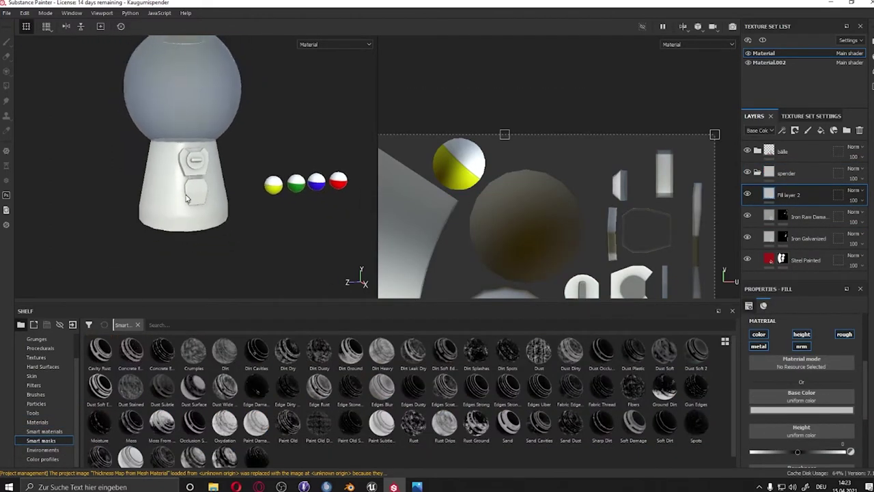
left_click(352, 352)
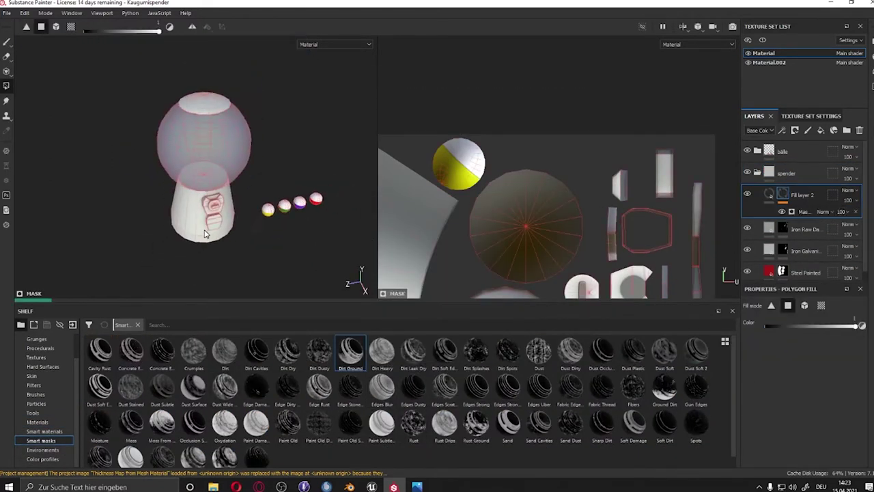
left_click(804, 211)
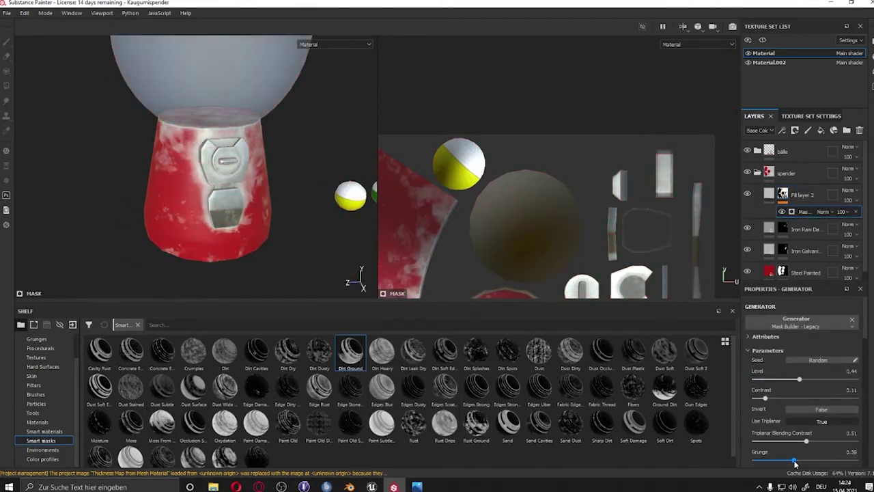
left_click_drag(794, 463, 800, 462)
scroll(804, 433, "down", 2)
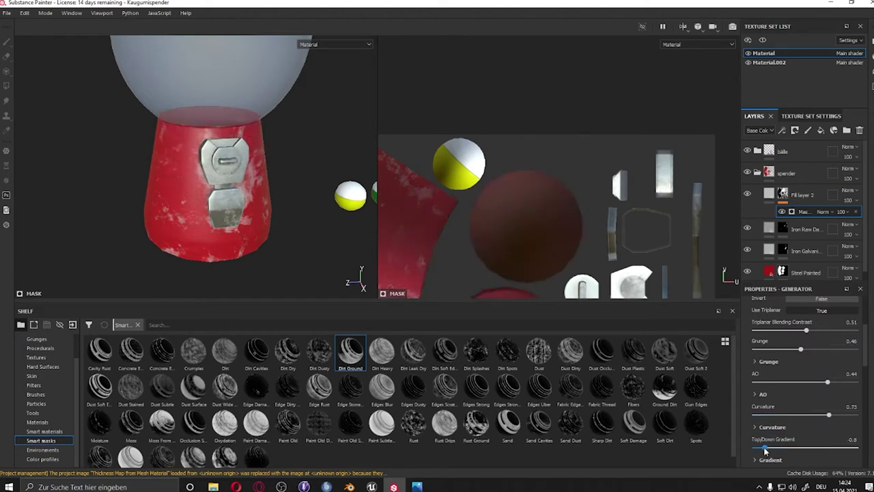
scroll(773, 419, "down", 1)
left_click_drag(787, 394, 754, 394)
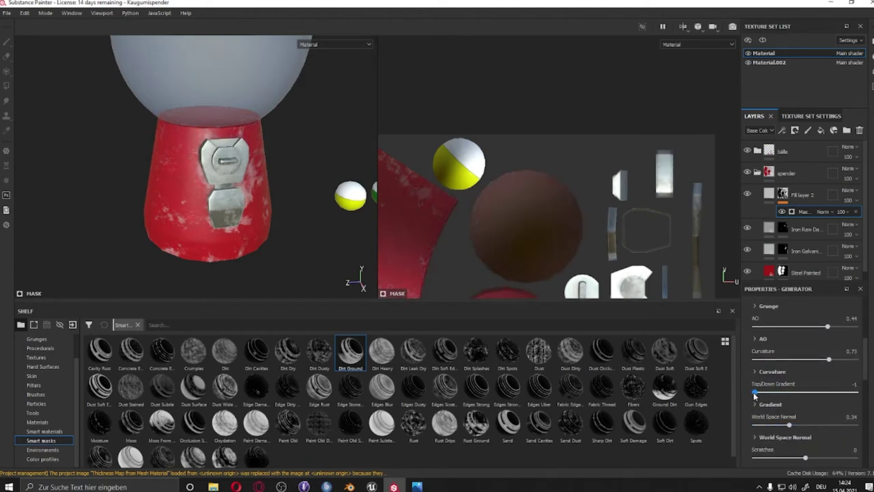
scroll(784, 422, "up", 1)
left_click_drag(825, 354, 827, 355)
scroll(819, 396, "down", 1)
left_click_drag(789, 425, 808, 427)
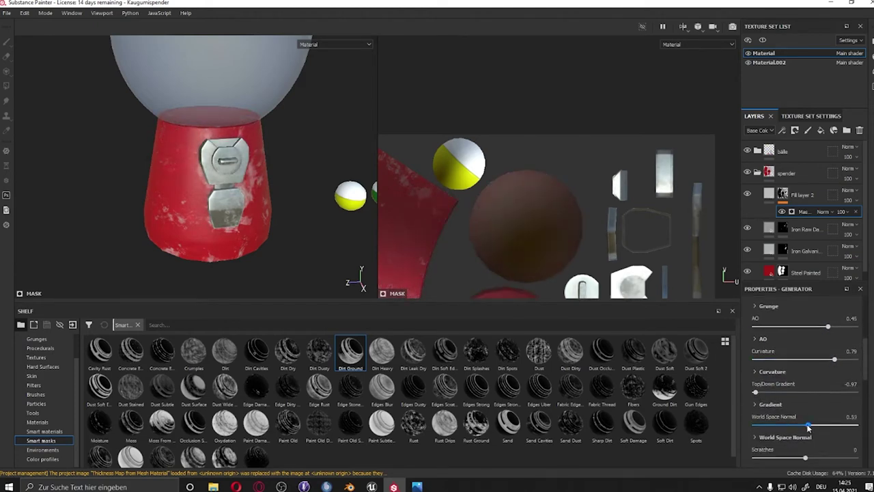
scroll(789, 437, "down", 5)
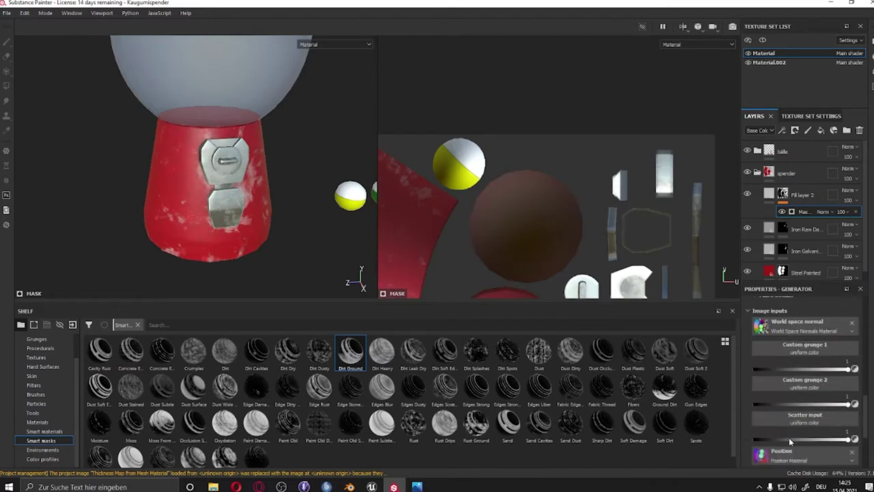
mouse_move(265, 217)
left_mouse_down("alt")
mouse_move(250, 191)
mouse_move(225, 204)
left_mouse_up("alt")
- Make the dirt colour dark red and blend the layer by Multiply at 67% opacity
left_click(769, 194)
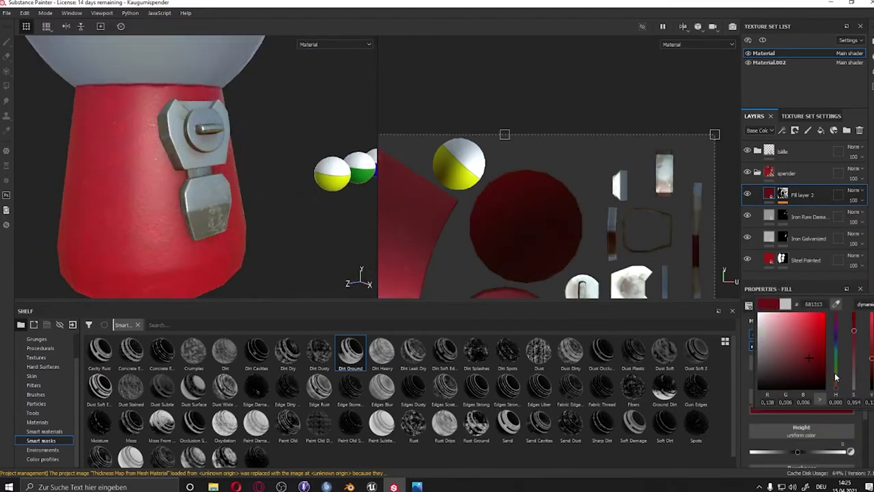
left_click_drag(798, 355, 795, 367)
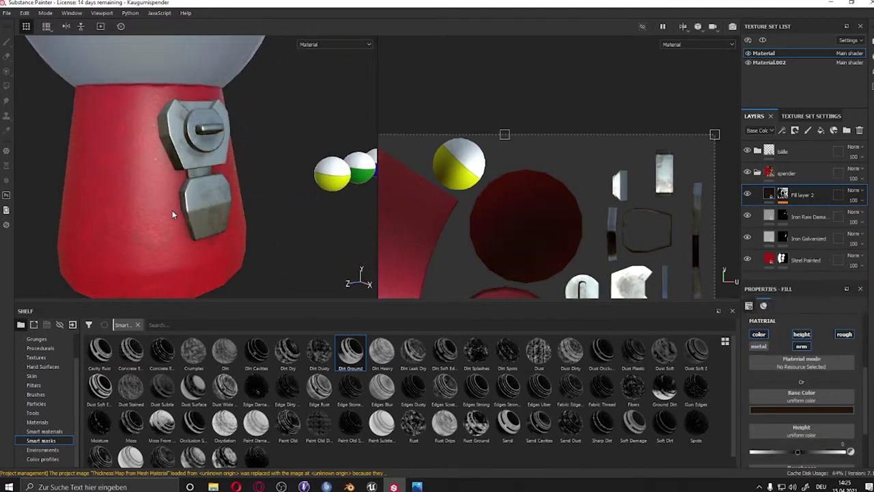
left_click_drag(172, 214, 120, 196, "alt")
scroll(820, 421, "down", 3)
scroll(869, 375, "up", 4)
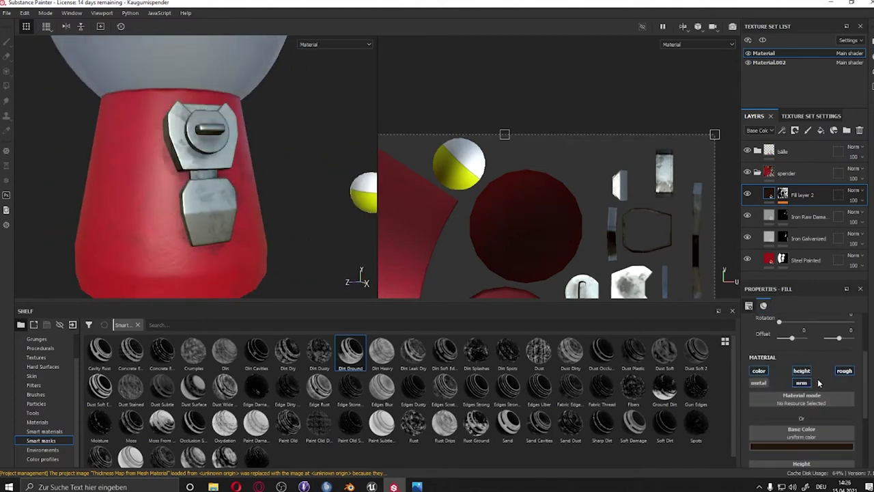
mouse_move(378, 166)
left_mouse_down("alt")
mouse_move(230, 155)
mouse_move(655, 150)
left_mouse_up("alt")
- Add Fill layer 3 and give it the Sand smart mask
left_click(820, 131)
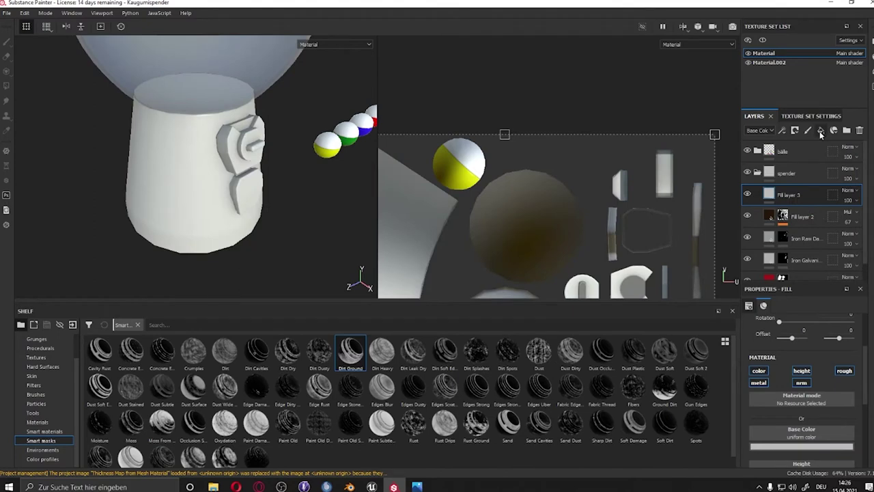
scroll(147, 455, "down", 1)
left_click_drag(164, 424, 788, 188)
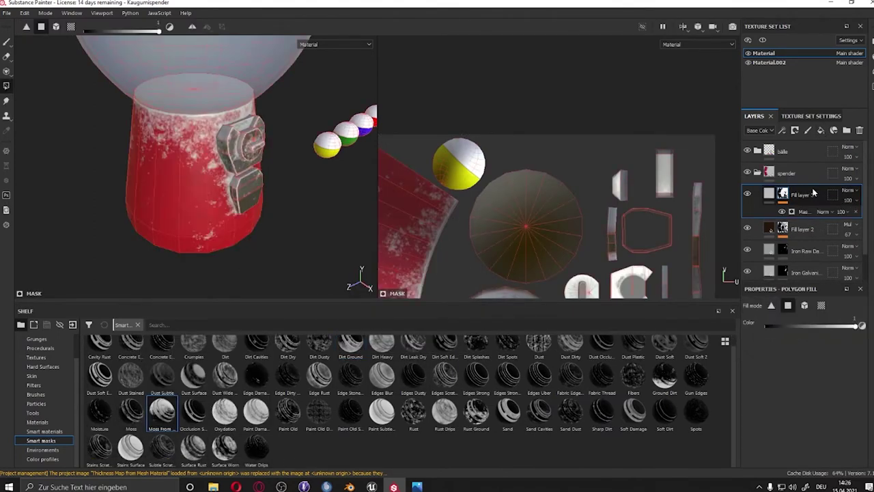
left_click_drag(495, 410, 806, 212)
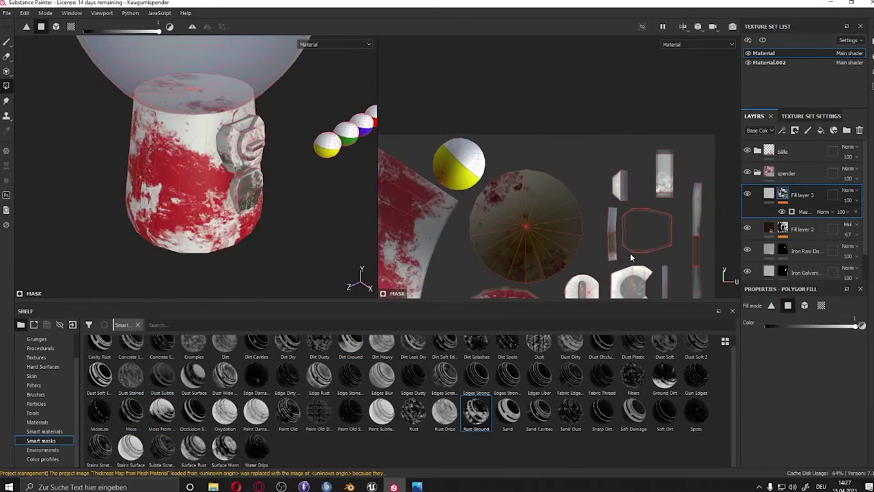
- Lower the Sand mask balance to about 0.44 and adjust its Ambient Occlusion
left_click_drag(818, 363, 796, 362)
scroll(795, 348, "down", 1)
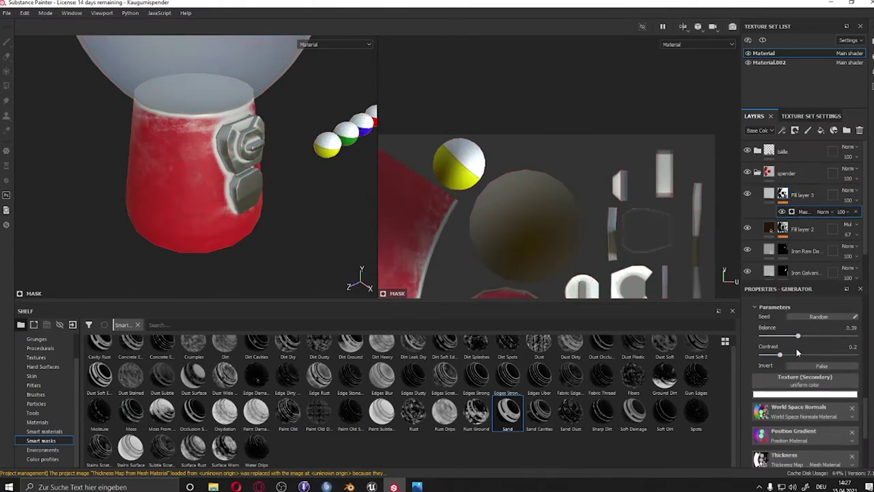
scroll(806, 340, "up", 3)
scroll(785, 348, "up", 2)
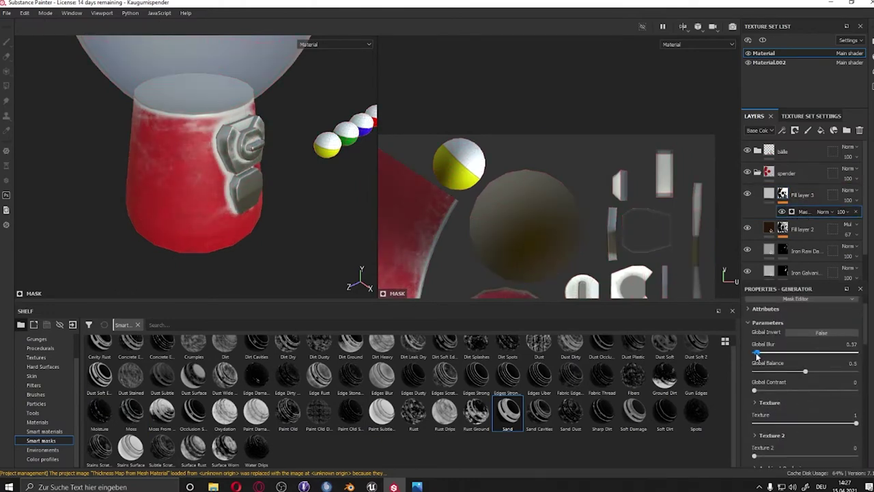
scroll(755, 391, "down", 2)
left_click_drag(785, 430, 807, 430)
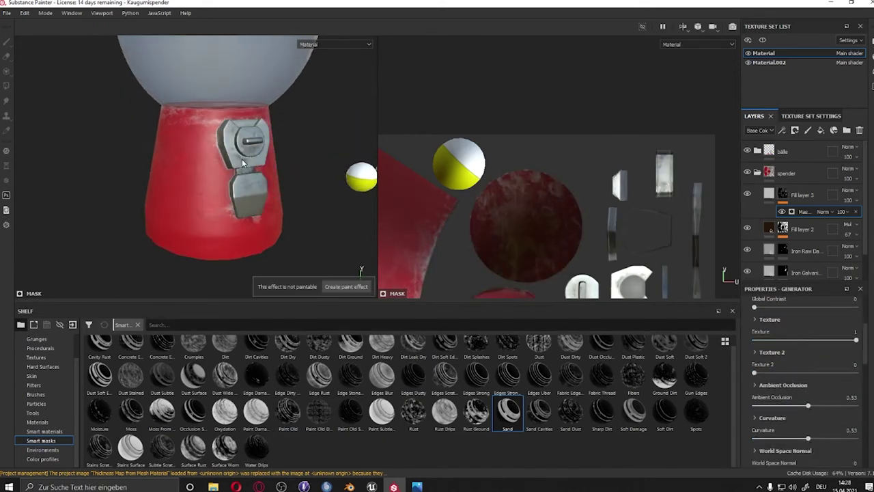
- Disable metal on Fill layer 3, leaving it Multiply-blended with roughness about 0.46
left_click(803, 195)
left_click(764, 385)
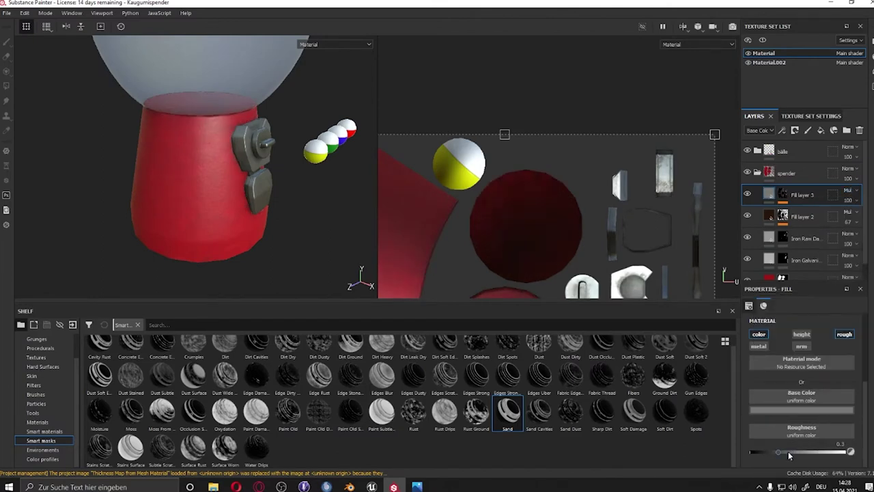
right_click_drag(346, 249, 168, 147, "alt")
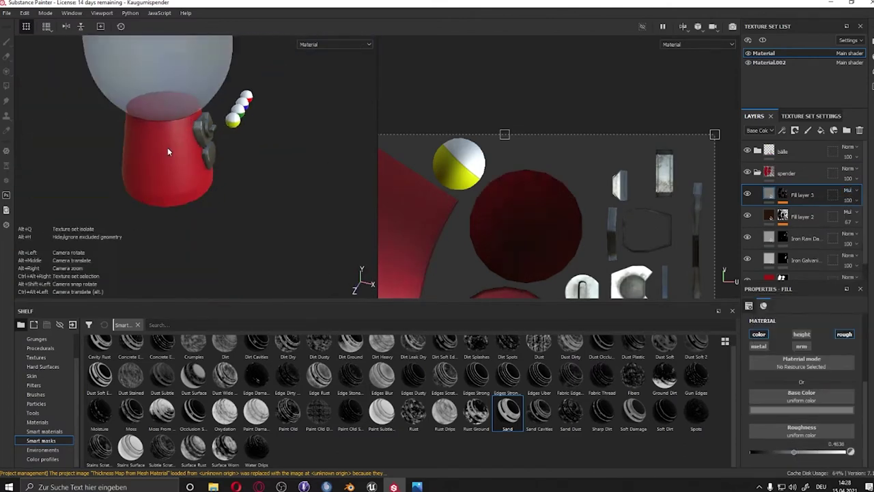
- Add Fill layer 4 with the Ground Dirt smart mask and global balance 0.57
left_click(820, 130)
left_click_drag(662, 382, 795, 197)
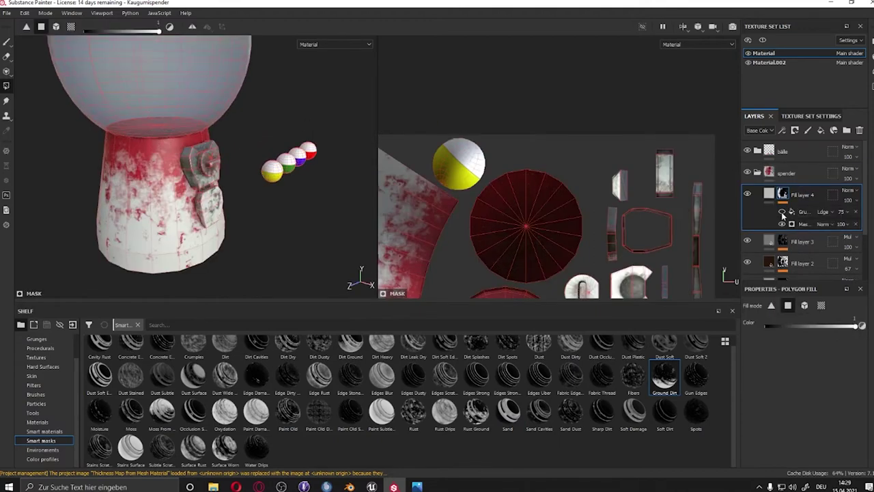
left_click(783, 213)
scroll(831, 351, "down", 1)
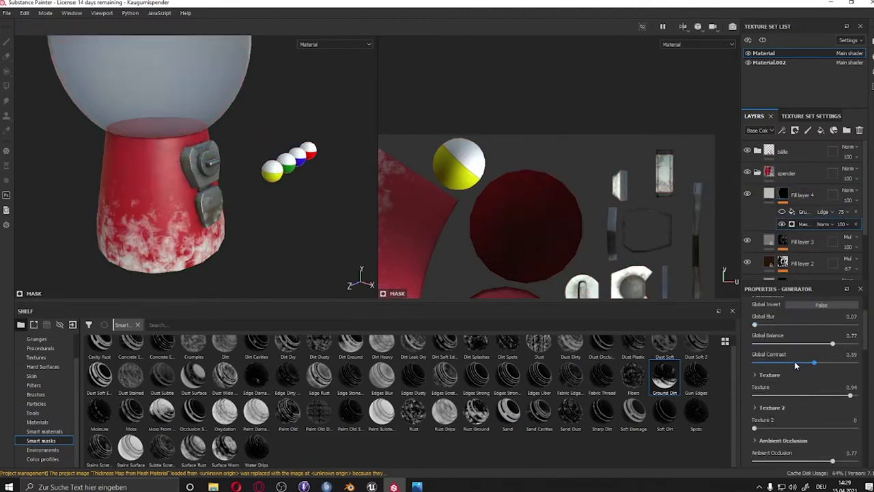
left_click(811, 344)
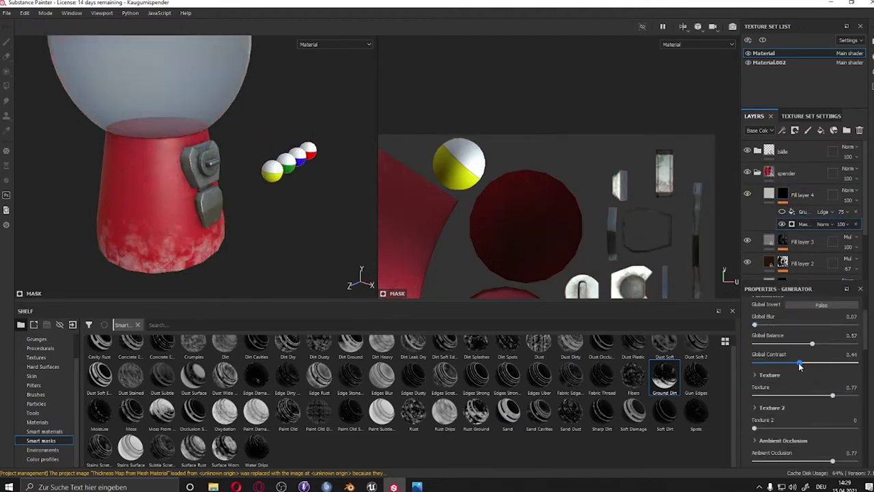
- Remove the second texture and reduce curvature, world space normal and thickness in the dirt mask
left_click_drag(766, 426, 751, 426)
scroll(785, 430, "down", 1)
left_click(824, 434)
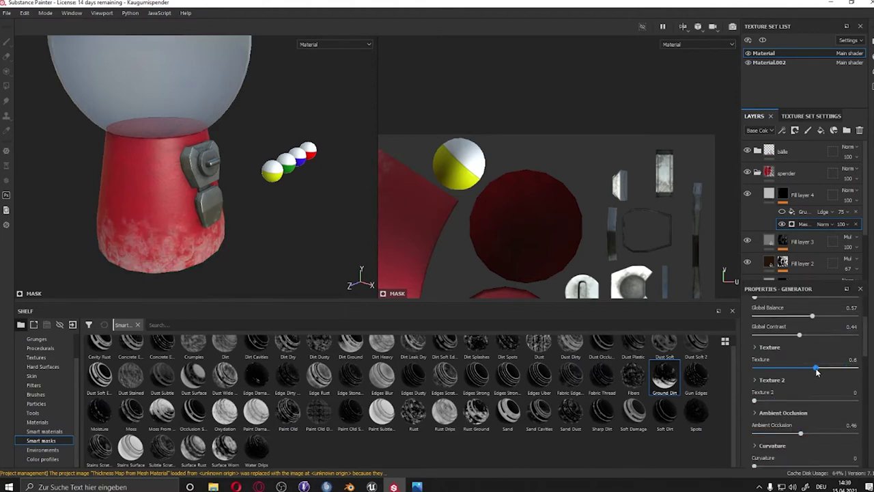
left_click(755, 409)
scroll(756, 410, "down", 1)
left_click(755, 415)
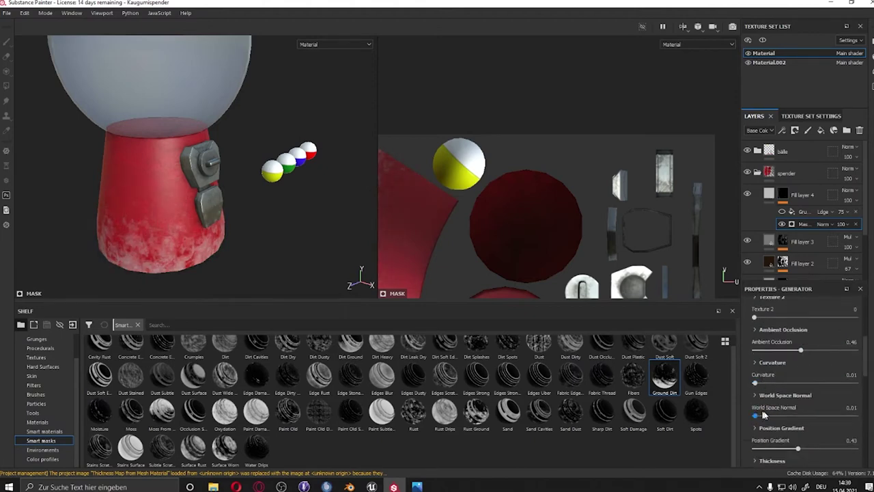
scroll(757, 417, "down", 1)
scroll(758, 420, "down", 1)
left_click(759, 426)
- Change Fill layer 4's base colour and nudge the mask texture strength slightly up
left_click(802, 194)
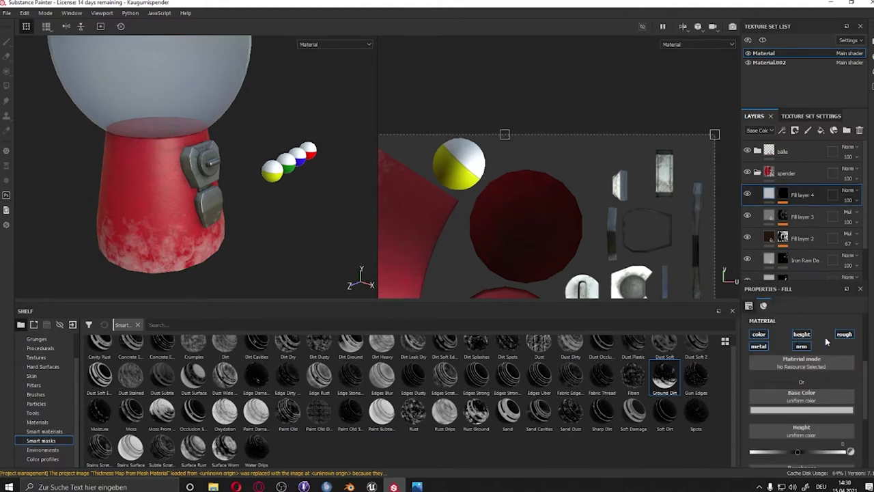
left_click(806, 393)
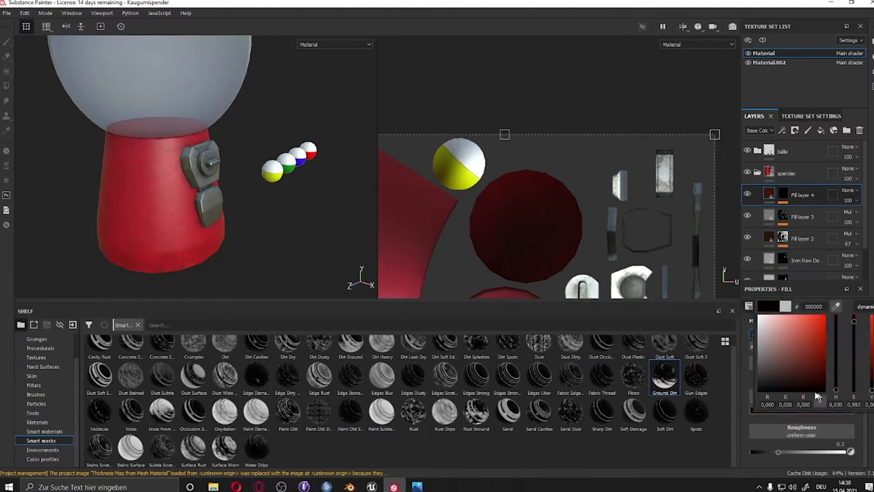
left_click(782, 194)
scroll(756, 374, "down", 2)
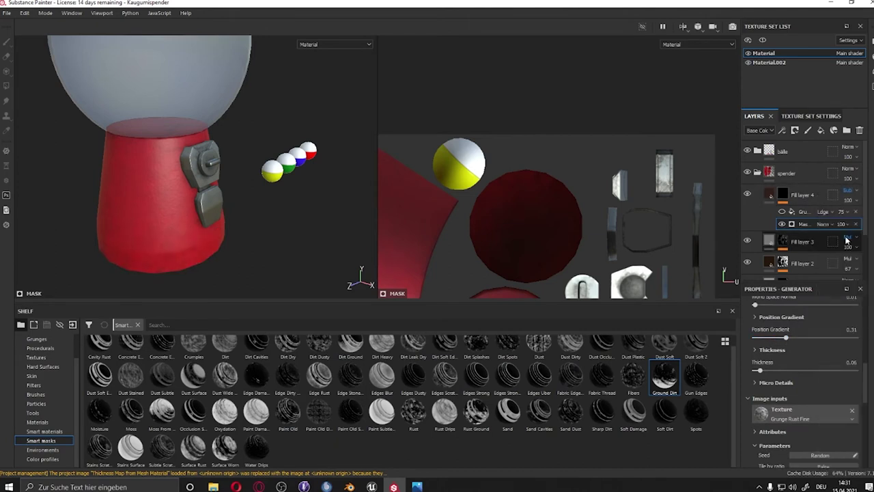
scroll(792, 340, "down", 3)
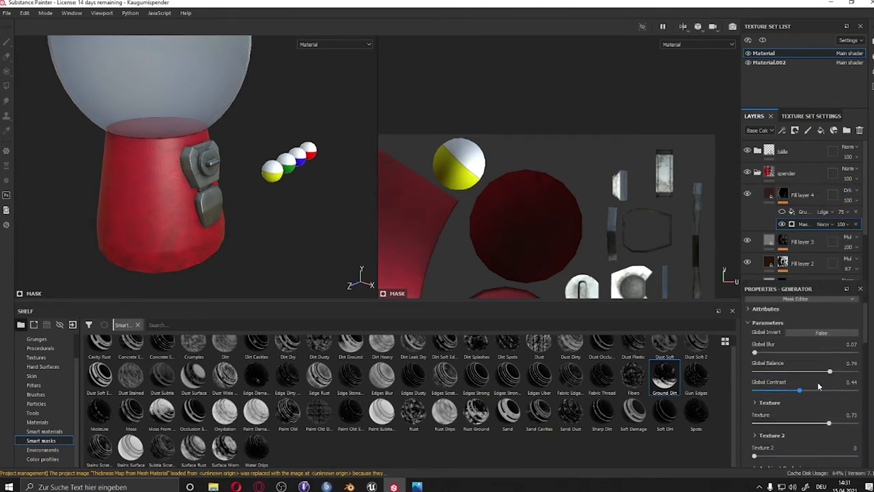
left_click_drag(295, 252, 301, 225, "alt")
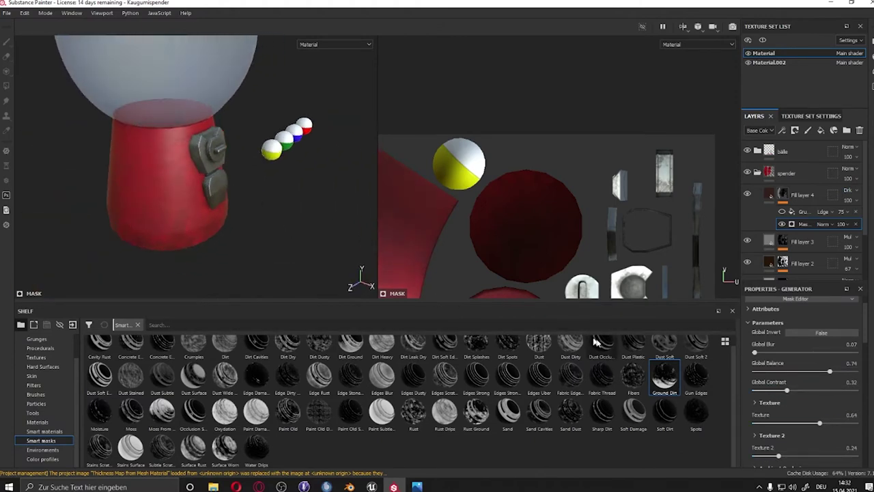
left_click(793, 423)
- Reapply the Ground Dirt mask to Fill layer 4, undoing and redoing it, then choose polygon fill
left_click(802, 195)
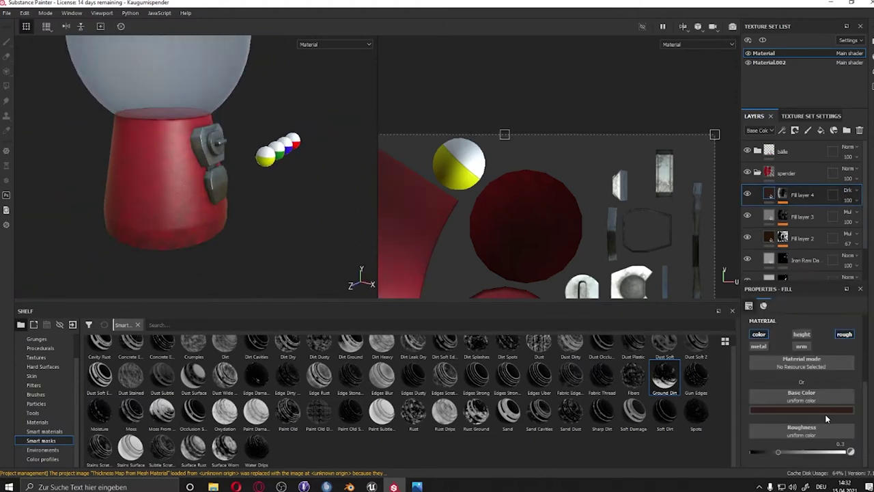
key("f")
left_click_drag(582, 183, 792, 194)
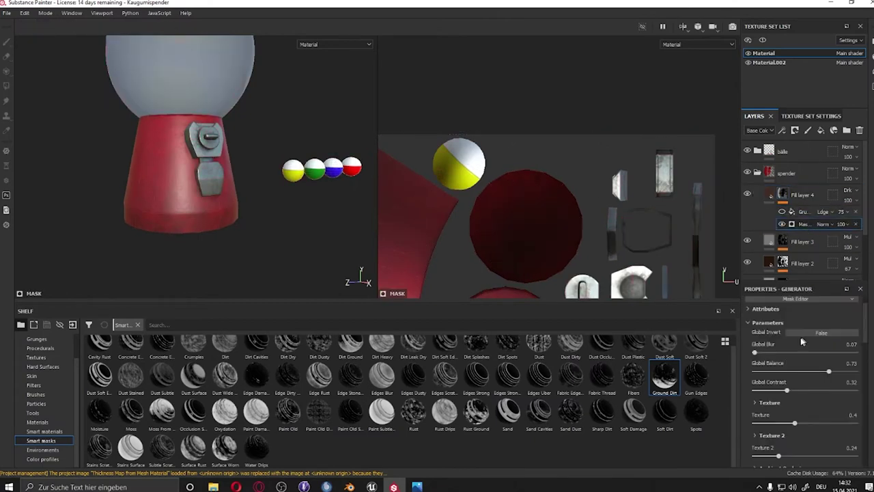
key("ctrl+z")
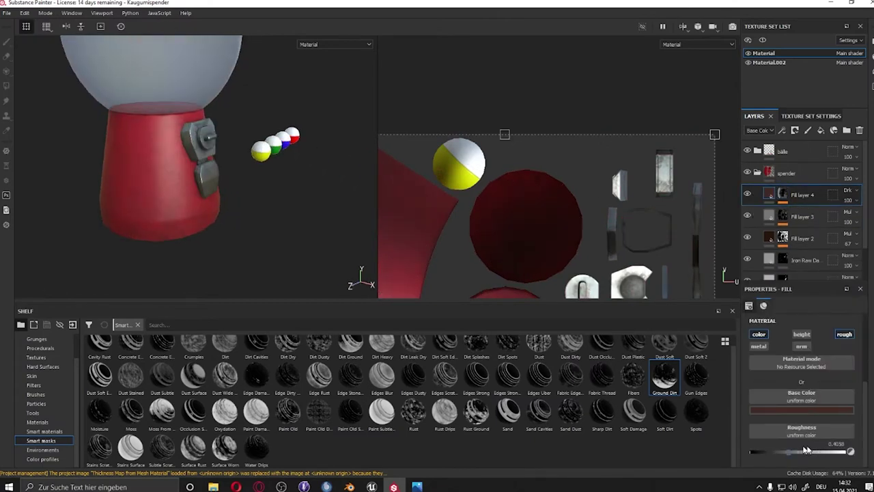
key("ctrl+y")
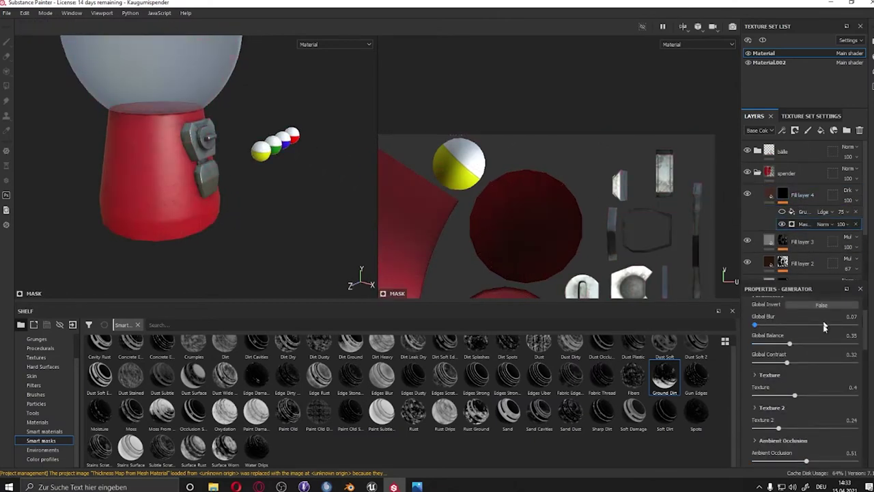
key("4")
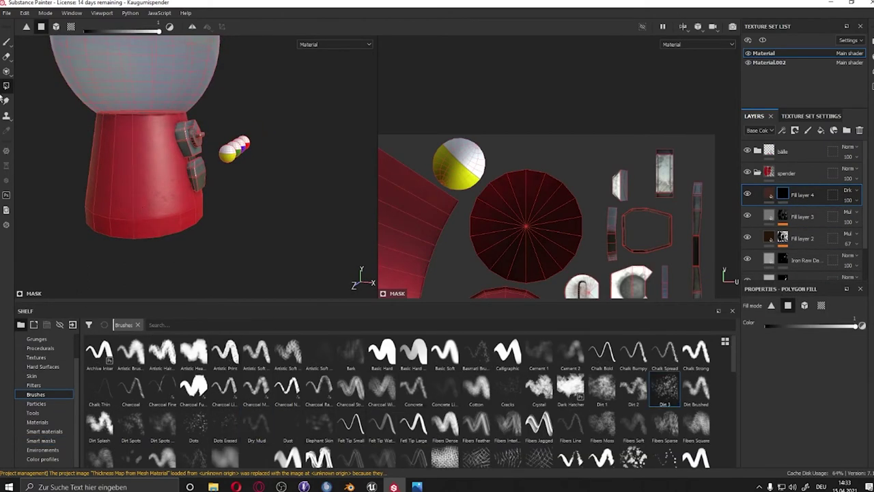
- Enlarge the brush to about 43.56 and paint dirt onto the upper-left of the red base
key("1")
left_click_drag(164, 214, 127, 239, "alt")
right_click_drag(127, 240, 82, 204, "ctrl")
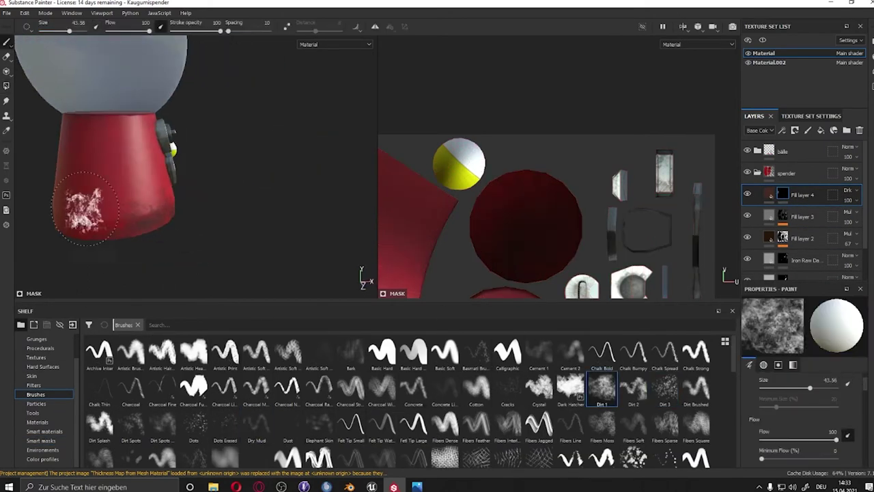
left_click_drag(82, 205, 119, 228, "alt")
right_click_drag(119, 228, 139, 206, "alt")
left_click_drag(140, 206, 130, 102, "alt")
left_click_drag(137, 72, 110, 80)
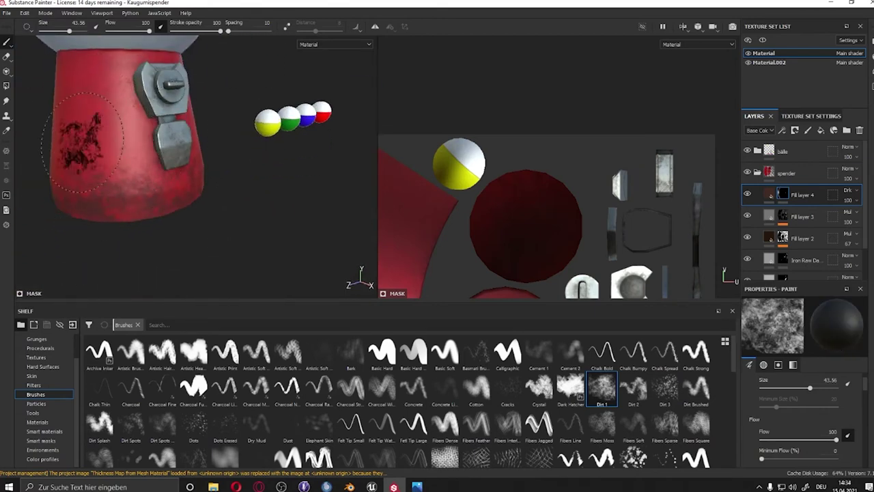
- Paint more grime around the dispenser with Kyle's Spatter brush
mouse_move(161, 173)
left_mouse_down("alt")
mouse_move(284, 158)
mouse_move(327, 164)
left_mouse_up("alt")
left_click_drag(177, 218, 115, 224, "alt")
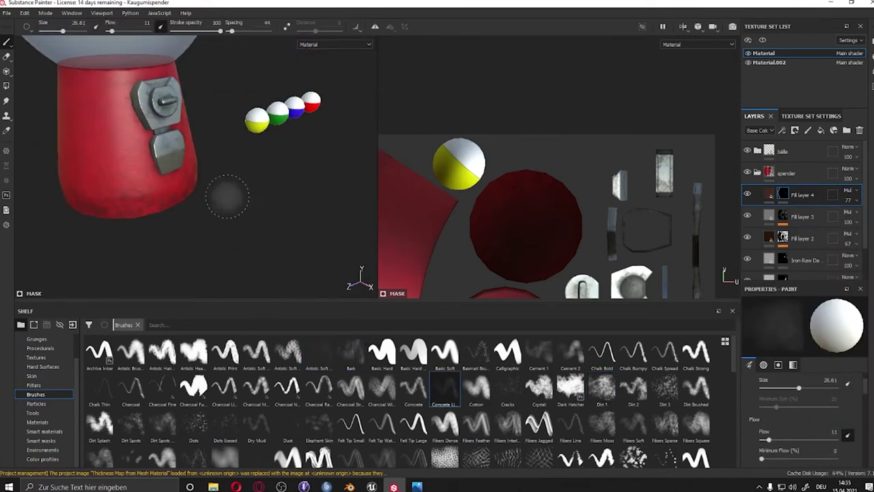
left_click_drag(151, 201, 126, 210, "alt")
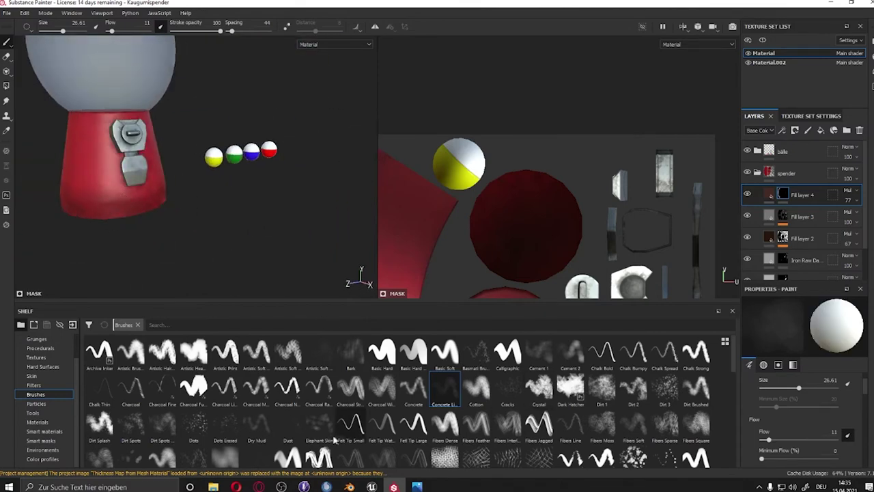
scroll(335, 423, "down", 10)
left_click(476, 412)
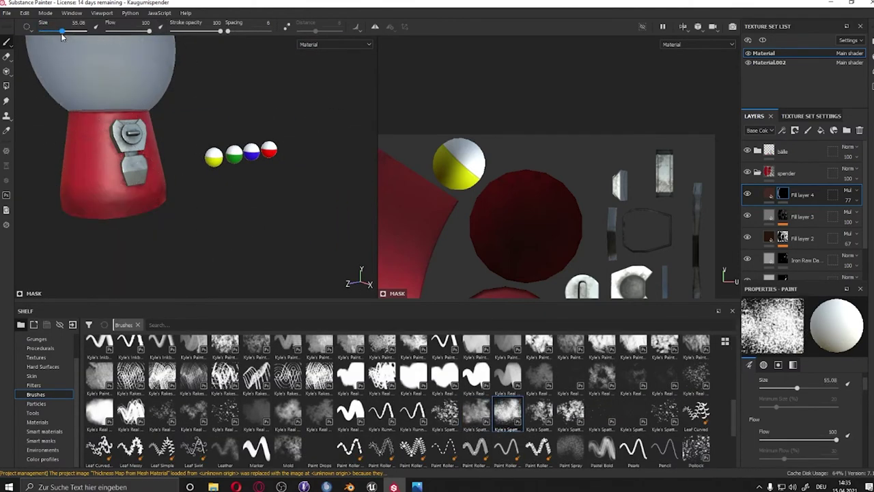
mouse_move(136, 244)
left_mouse_down("alt")
mouse_move(189, 219)
mouse_move(248, 273)
mouse_move(219, 294)
mouse_move(347, 253)
mouse_move(312, 267)
mouse_move(292, 253)
left_mouse_up("alt")
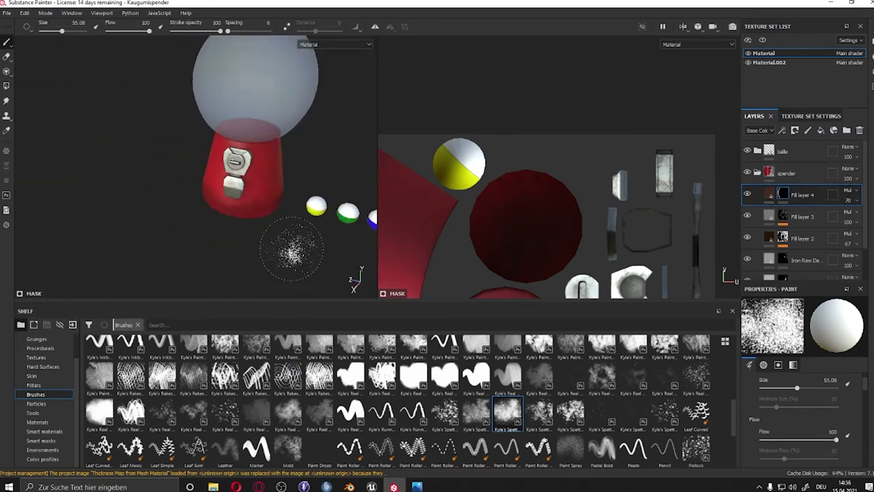
mouse_move(225, 259)
left_mouse_down("alt")
mouse_move(170, 289)
mouse_move(205, 273)
left_mouse_up("alt")
mouse_move(205, 205)
left_mouse_down("alt")
mouse_move(142, 168)
mouse_move(205, 205)
left_mouse_up("alt")
left_click(802, 172)
- Give Fill layer 5 a black mask and polygon-fill all the gumballs into it
left_click(832, 130)
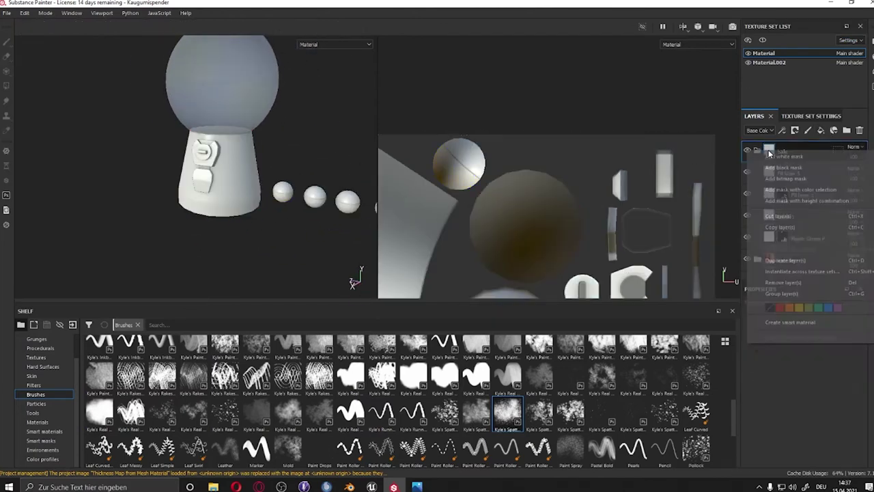
left_click_drag(192, 143, 314, 201)
left_click(785, 173)
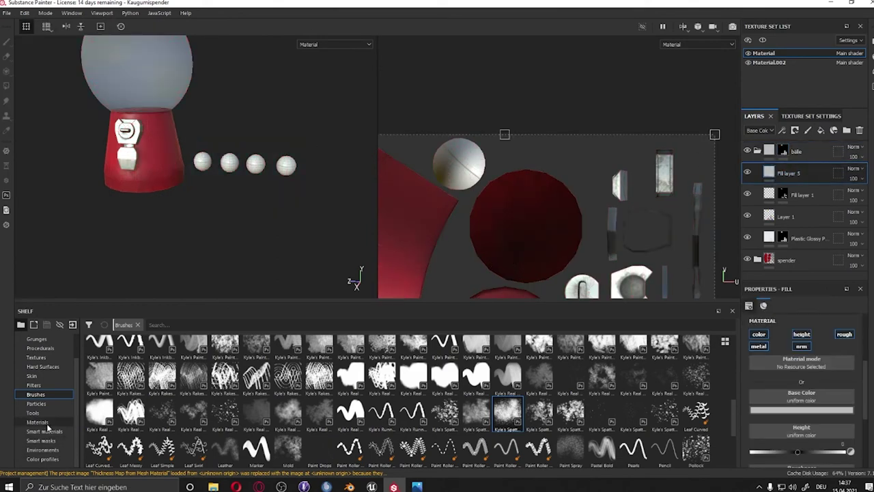
left_click(41, 440)
- Apply the Dirt Dry smart mask, set its colour, blend by Multiply and disable height
left_click_drag(789, 180, 789, 175)
scroll(166, 156, "up", 5)
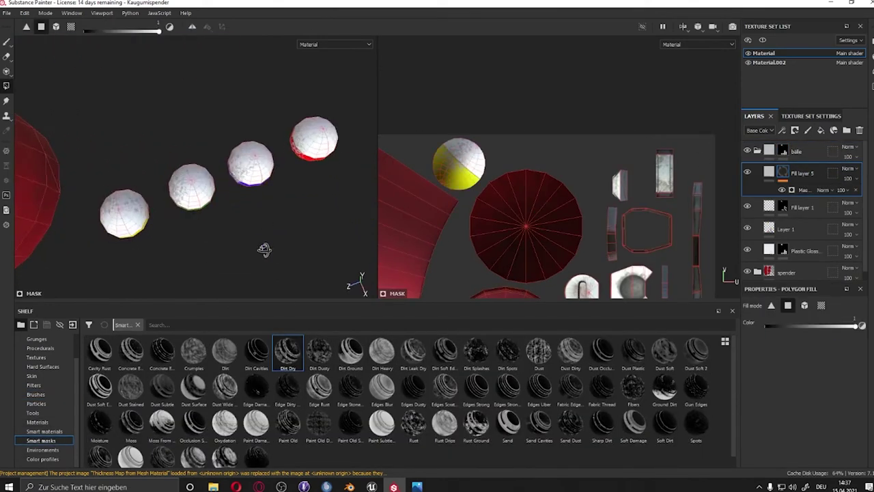
left_click(807, 410)
left_click(861, 168)
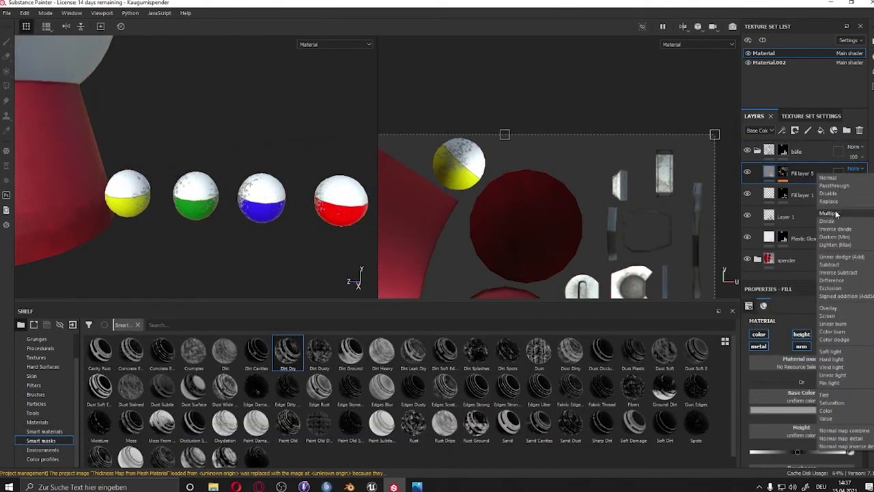
left_click(839, 188)
left_click(800, 334)
- Lower Fill layer 5's roughness to 0.2995 and switch to the Material.002 texture set
key("f")
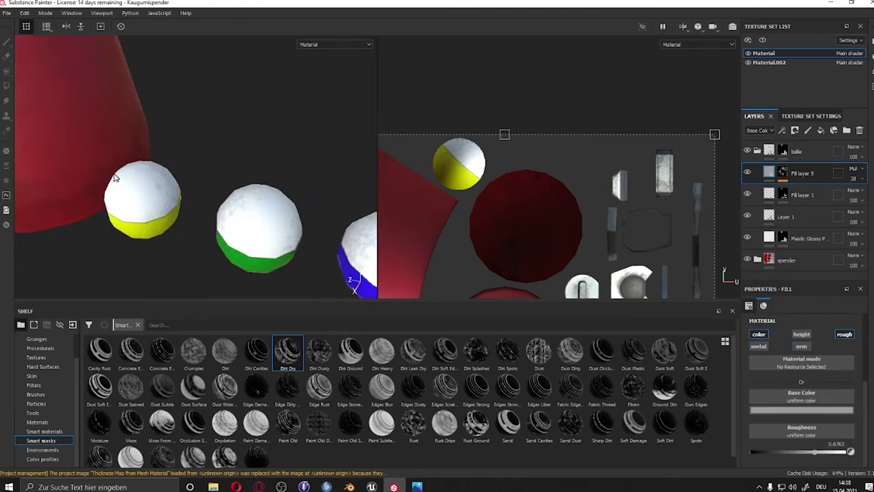
scroll(312, 175, "up", 2)
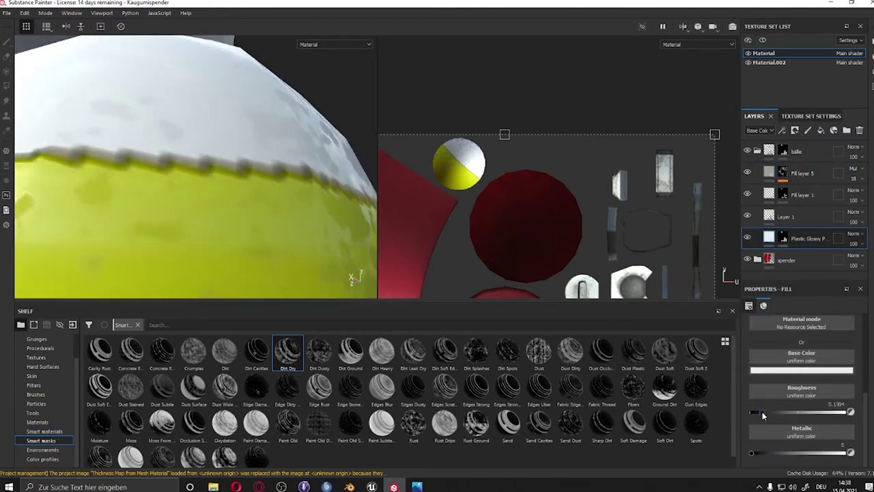
scroll(287, 176, "down", 3)
scroll(287, 175, "down", 2)
left_click_drag(785, 454, 777, 451)
scroll(210, 138, "down", 3)
scroll(205, 150, "down", 3)
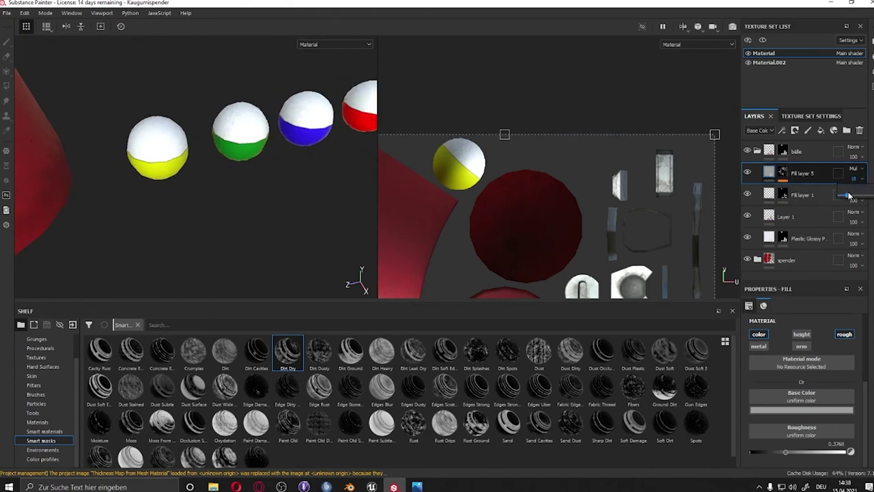
mouse_move(195, 168)
left_mouse_down("alt")
mouse_move(272, 200)
mouse_move(271, 178)
mouse_move(166, 166)
left_mouse_up("alt")
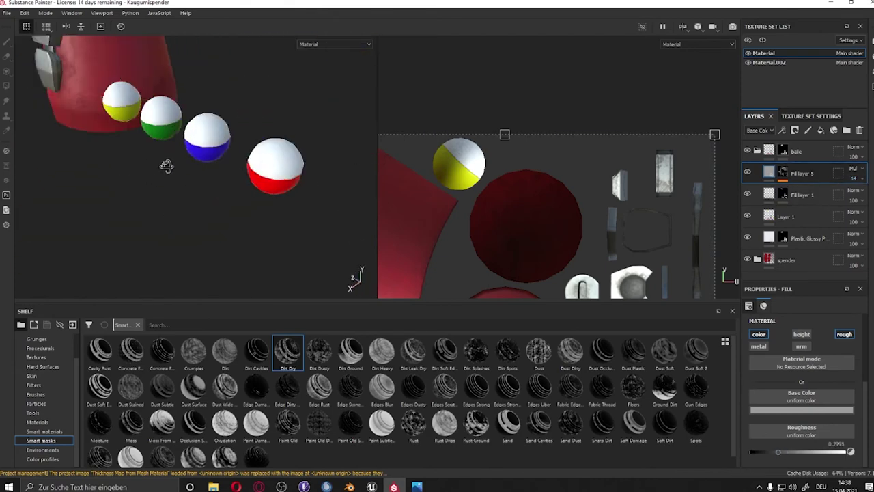
scroll(239, 216, "down", 3)
scroll(208, 201, "down", 3)
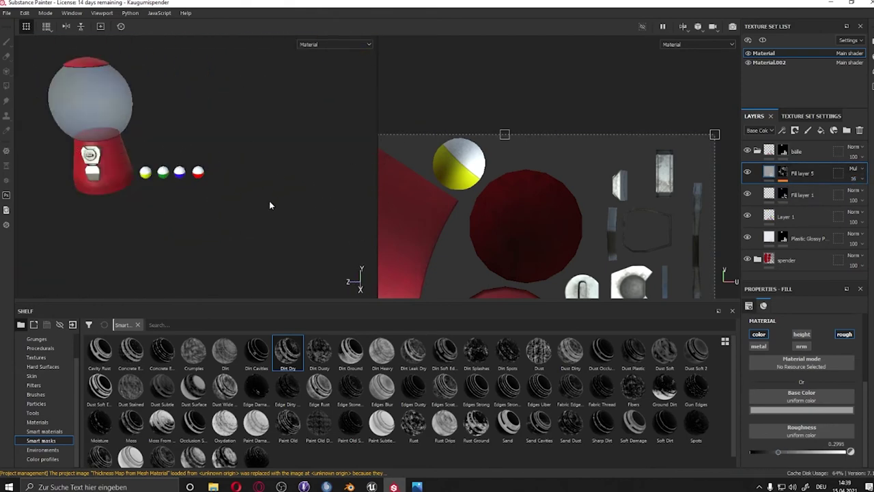
left_click(769, 62)
scroll(73, 146, "up", 3)
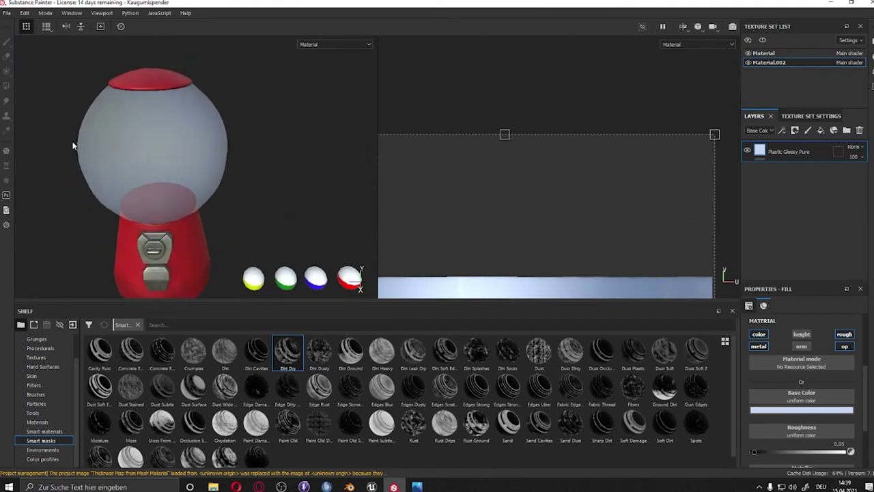
- Add a dirt-coloured fill layer with the Dirt Dusty smart mask to the dome, roughness 0.3865
left_click_drag(145, 156, 170, 171, "alt")
left_click(822, 130)
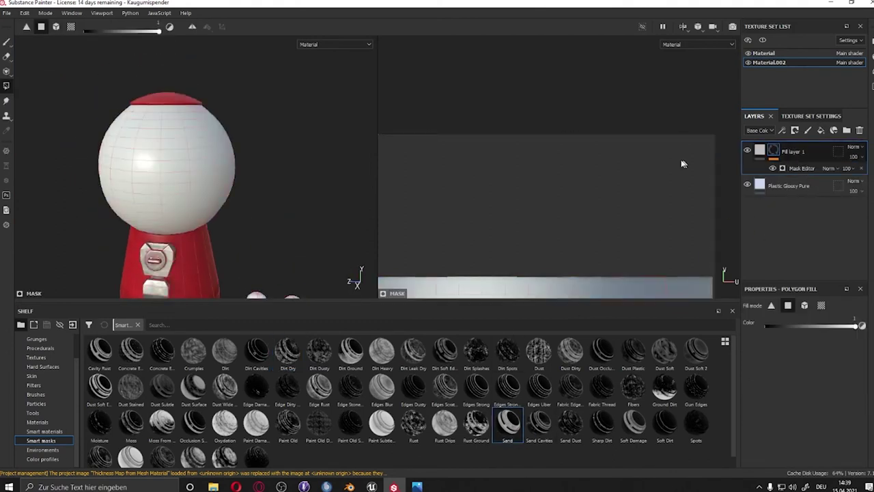
scroll(253, 211, "down", 2)
scroll(253, 211, "up", 4)
left_click(801, 409)
left_click(809, 343)
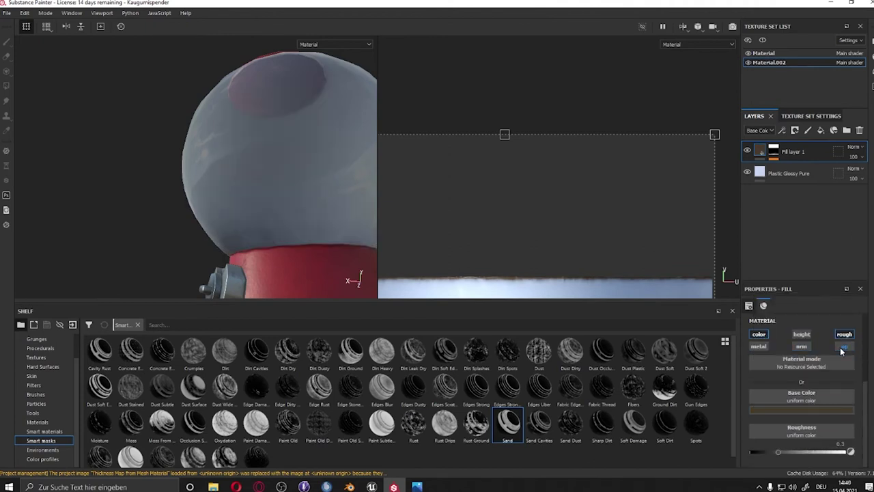
scroll(842, 350, "up", 2)
left_click_drag(287, 205, 244, 195, "alt")
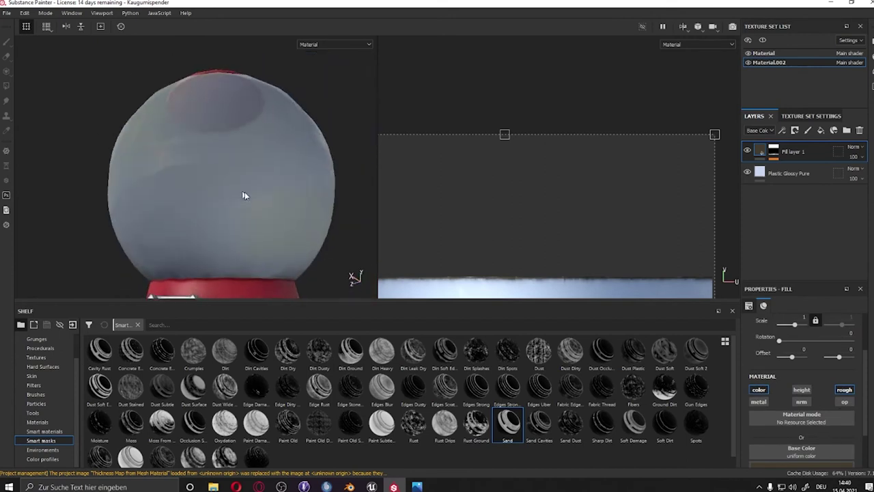
mouse_move(318, 351)
left_mouse_down()
mouse_move(223, 150)
mouse_move(243, 181)
left_mouse_up()
left_click_drag(822, 416, 786, 416)
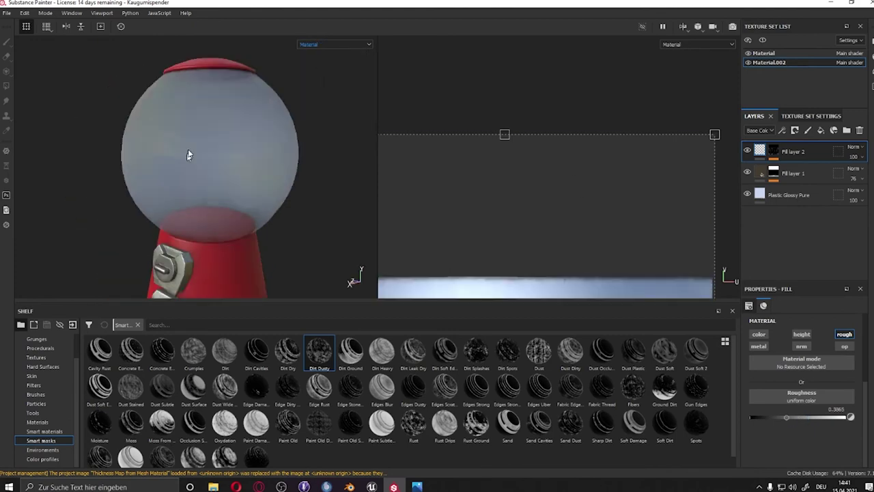
- Save the project and export all textures into the Texturen folder
key("ctrl+s")
key("ctrl+shift+e")
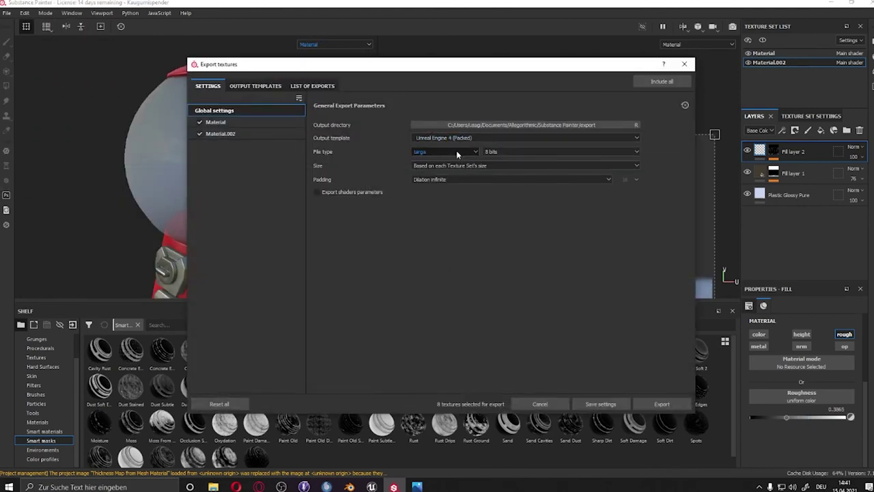
left_click(471, 125)
left_click(541, 305)
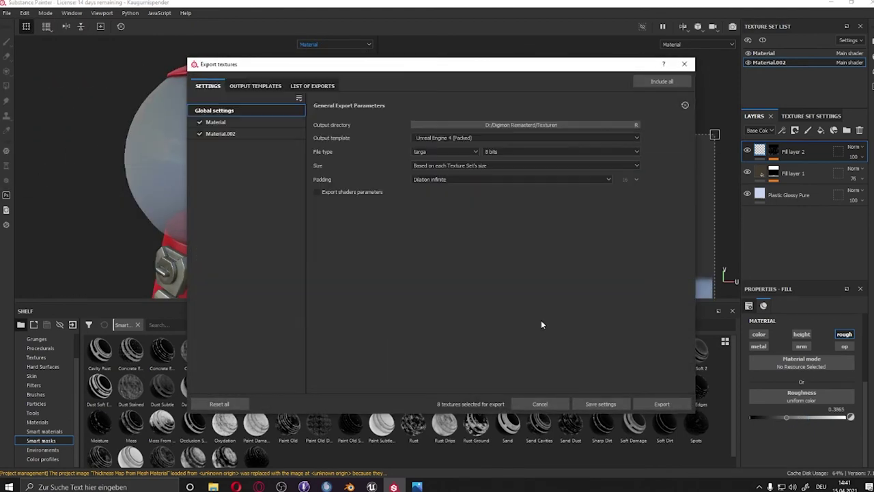
left_click(662, 403)
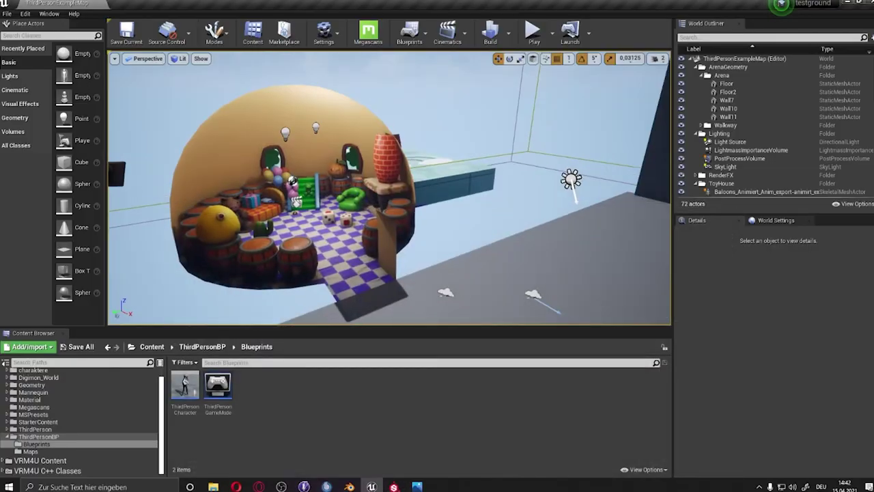